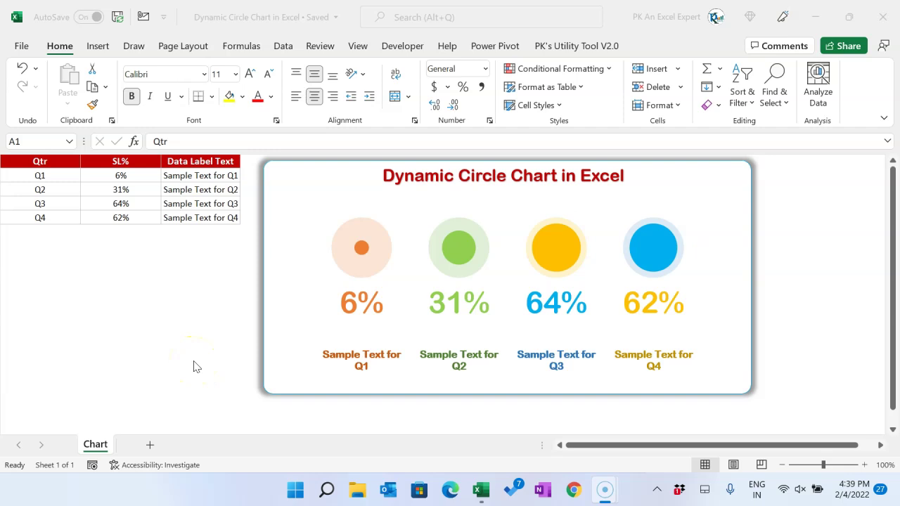
Select the circle chart and review the Data Label Text cells linked to it.
click(173, 274)
click(174, 270)
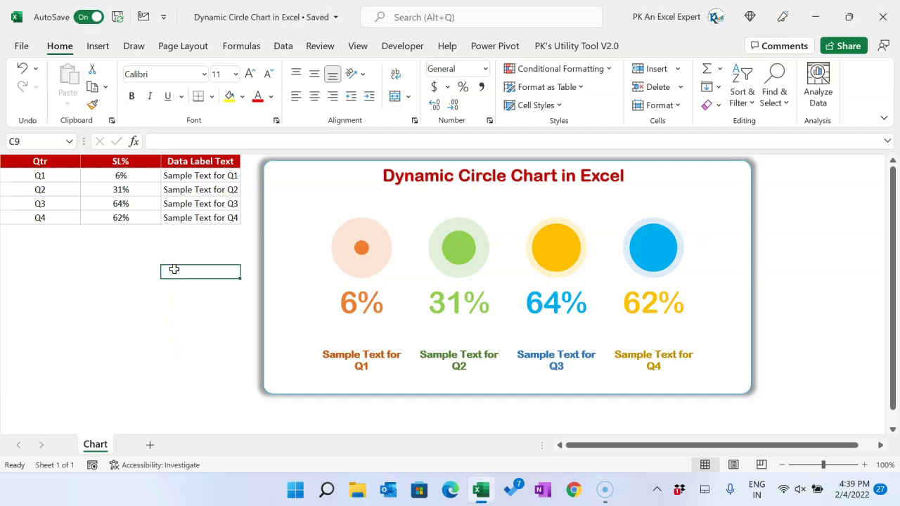
click(36, 259)
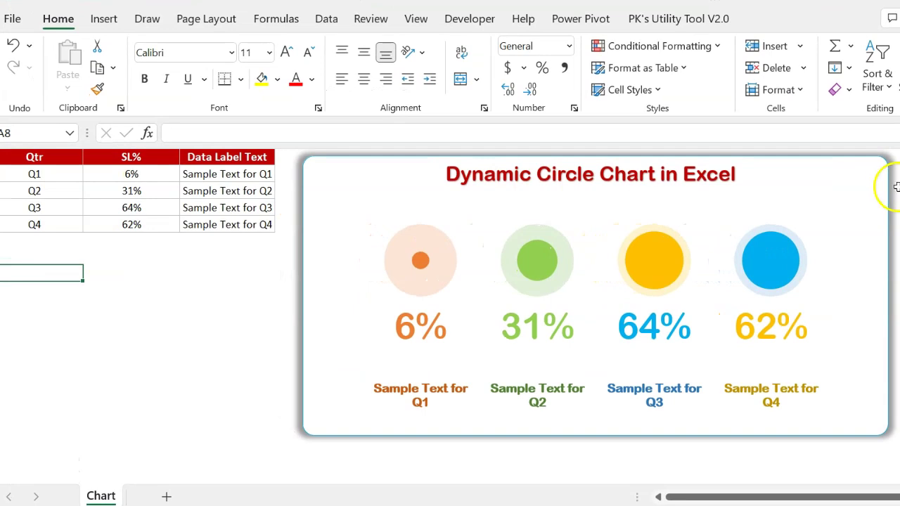
click(887, 182)
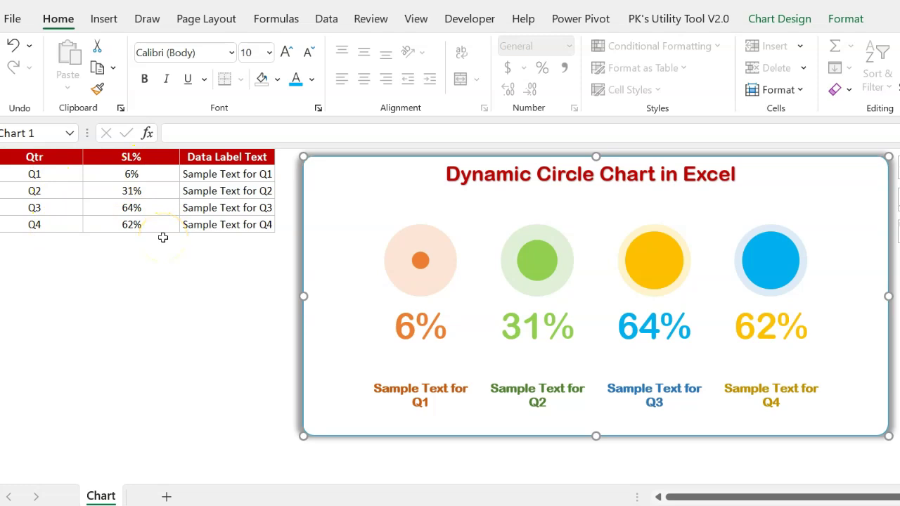
click(223, 156)
click(234, 175)
click(229, 208)
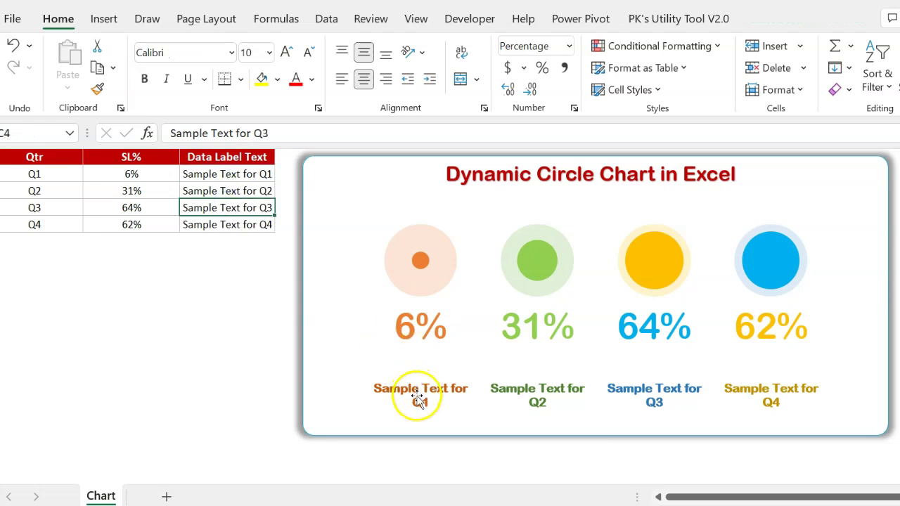
click(228, 176)
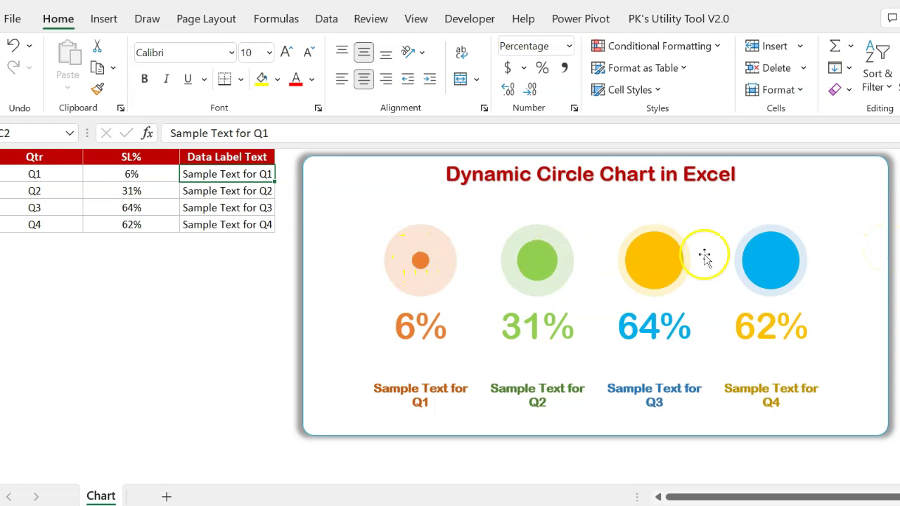
Change the Q1 SL% formula in B2 to =RANDBETWEEN(1,100)%.
click(171, 243)
click(124, 284)
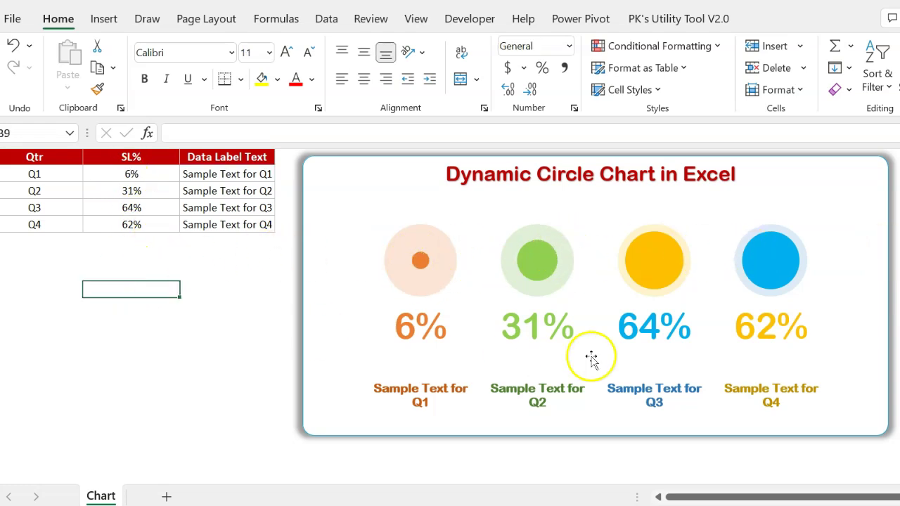
click(132, 176)
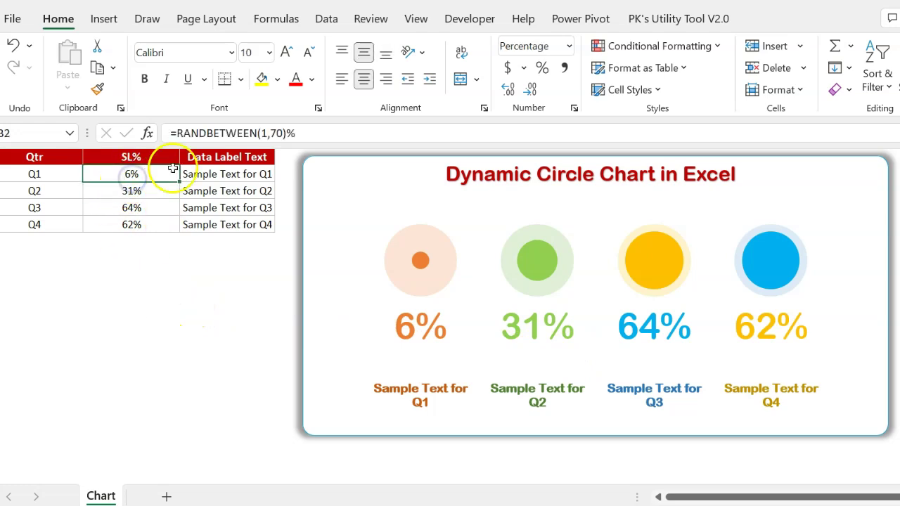
click(261, 132)
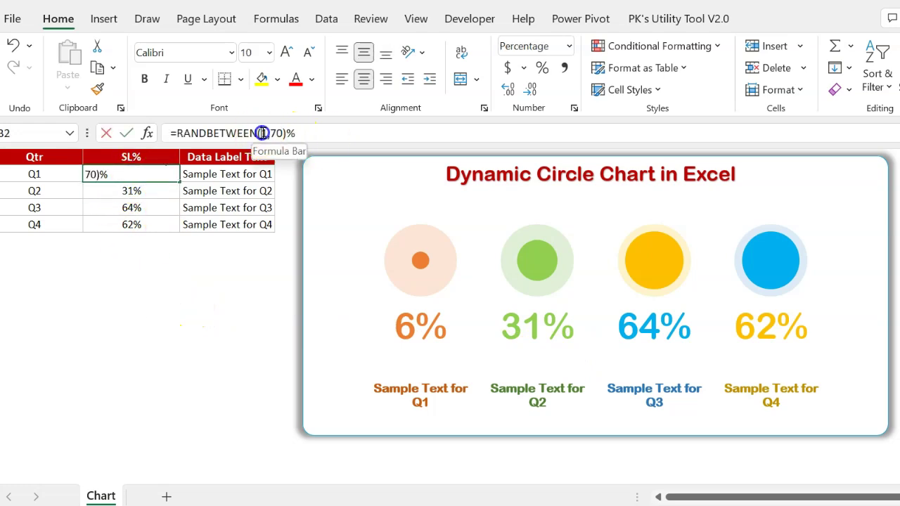
click(298, 133)
click(267, 133)
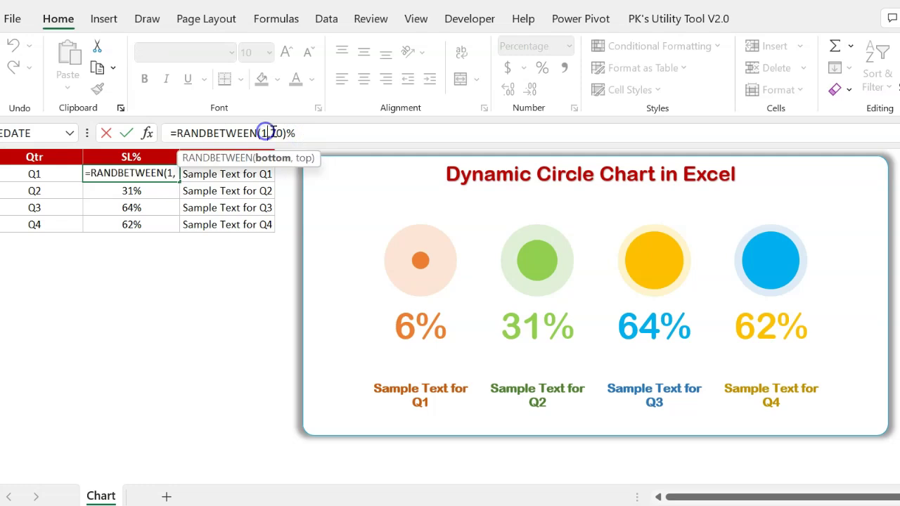
drag(276, 133, 280, 133)
text(10)
key(Return)
Fill the formula down B2:B5 and recalculate until circles show 1%, 89%, 40%, 63%.
key(Up)
key(shift+Down)
key(shift+Down)
key(shift+Down)
key(ctrl+d)
click(172, 340)
key(F9)
key(F9)
key(F9)
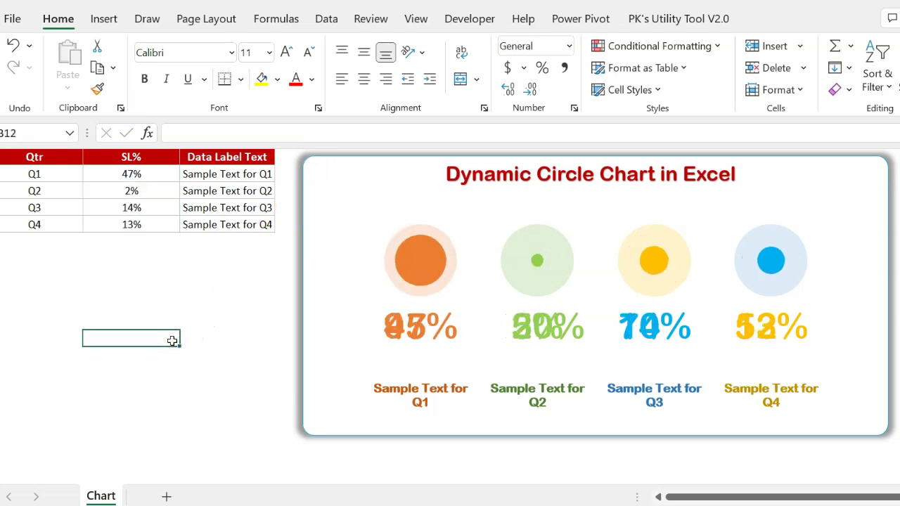
key(F9)
key(F9)
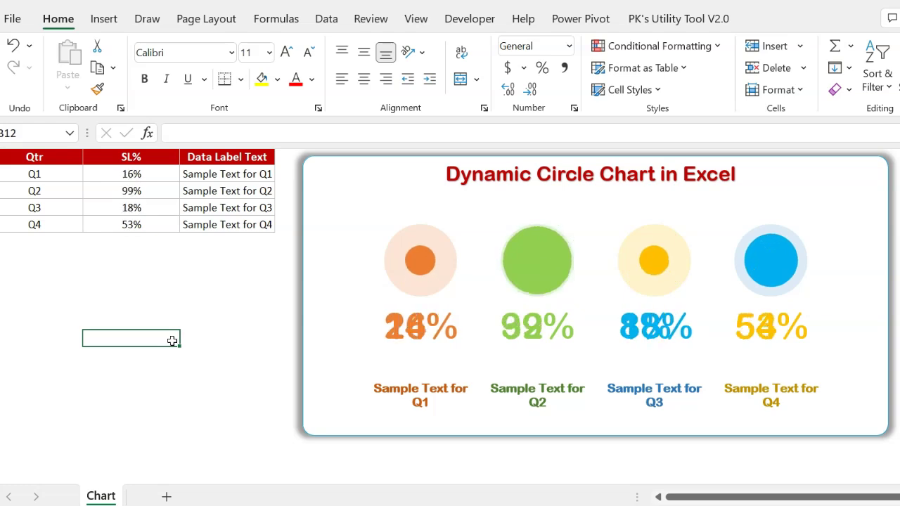
key(F9)
key(F9)
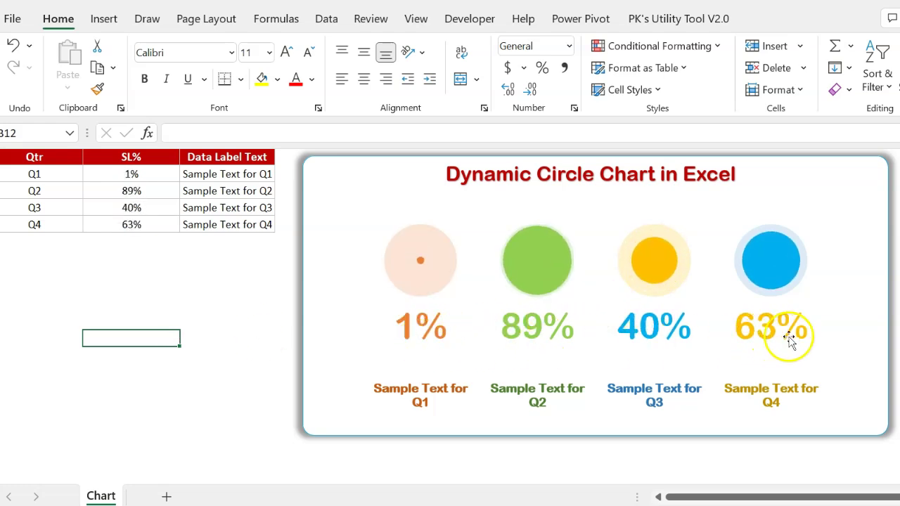
click(235, 174)
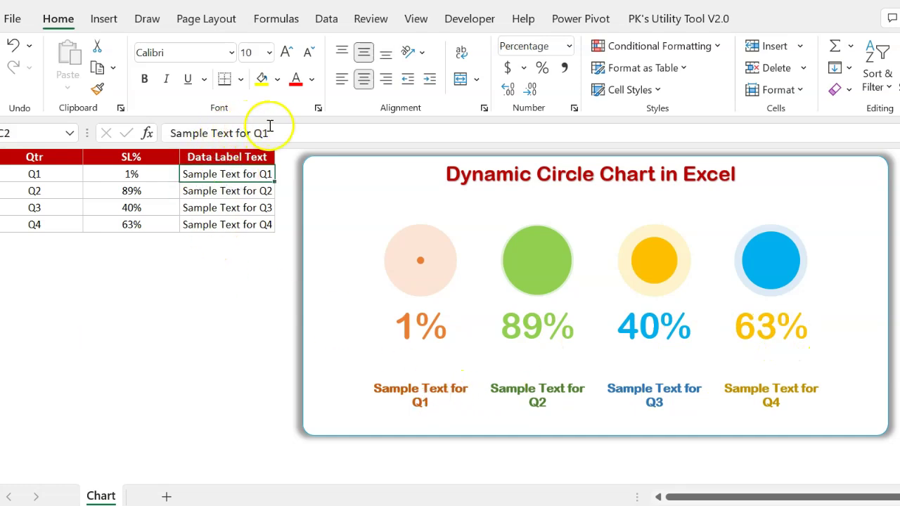
text(test)
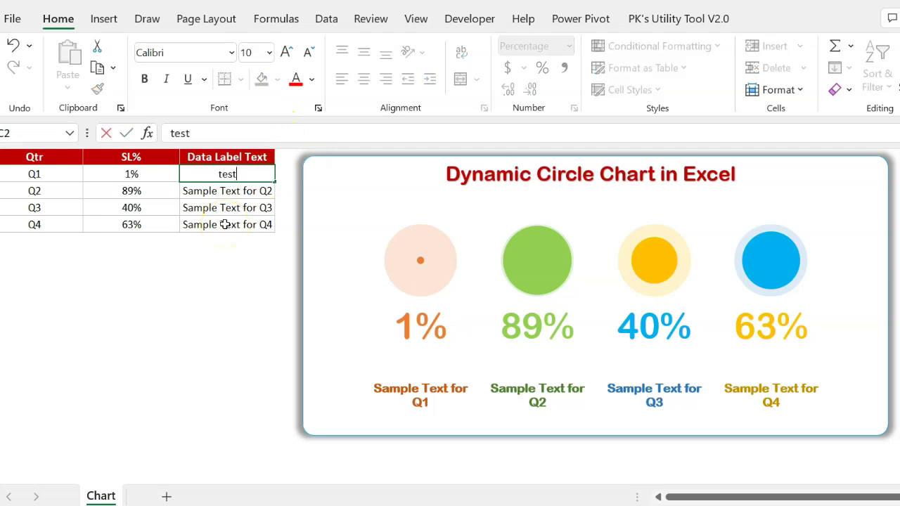
key(Return)
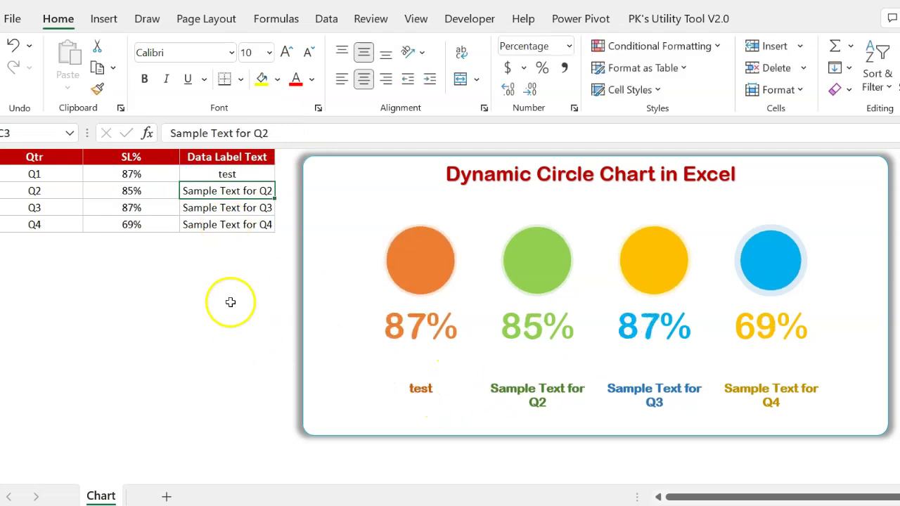
key(ctrl+z)
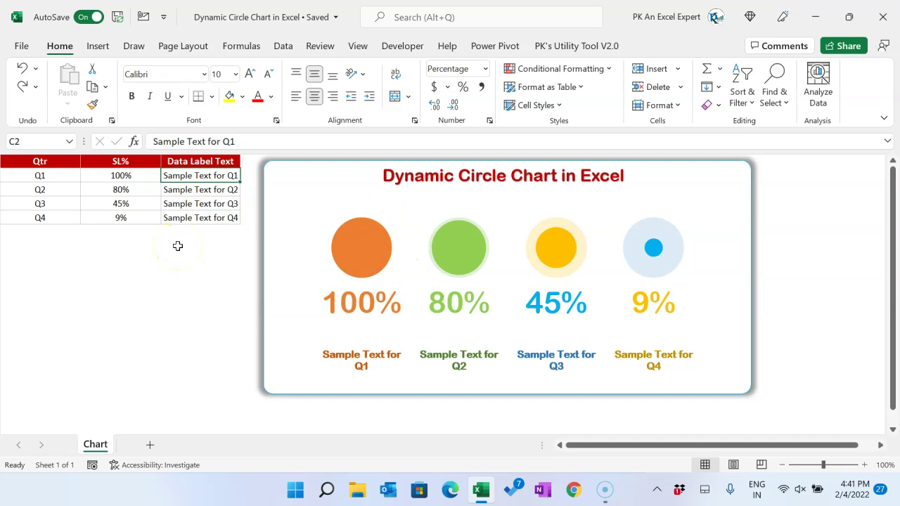
Copy the A1:C5 table into a new workbook, Book2, and AutoFit column C.
drag(22, 163, 175, 219)
key(ctrl+c)
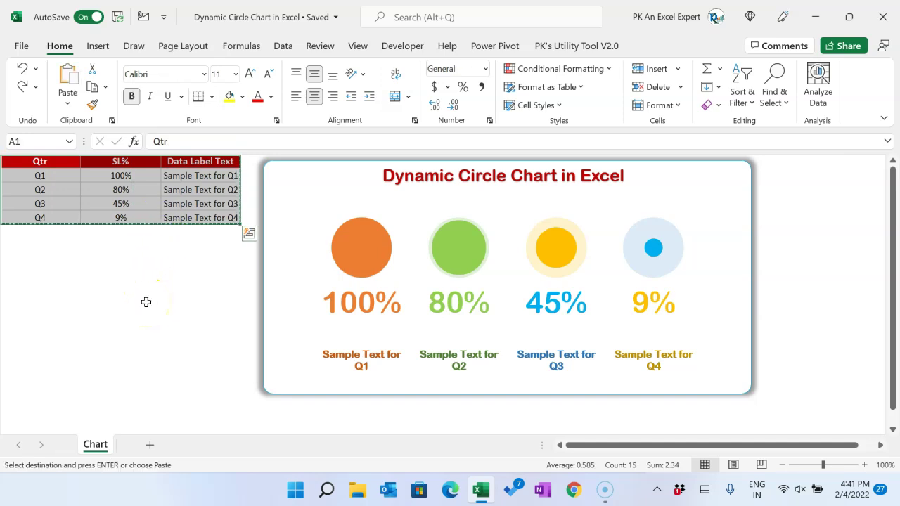
key(ctrl+n)
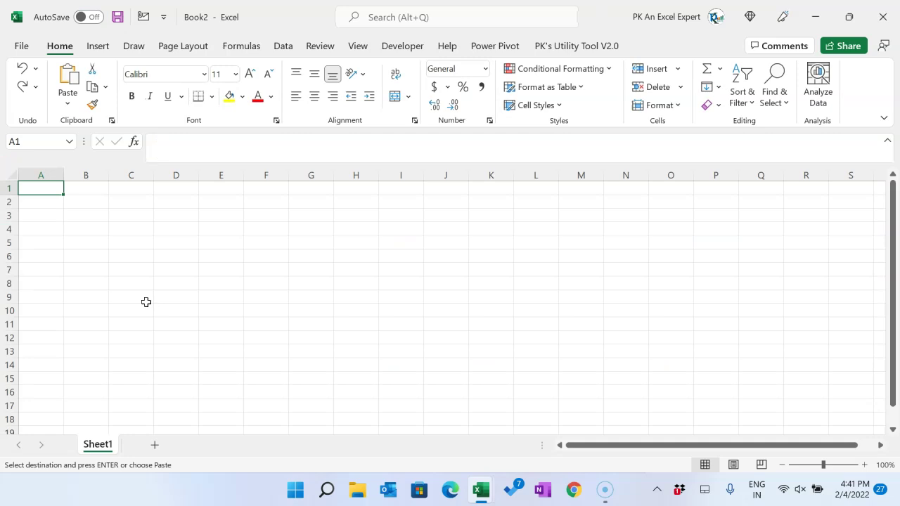
key(ctrl+v)
click(116, 215)
double_click(153, 175)
click(214, 189)
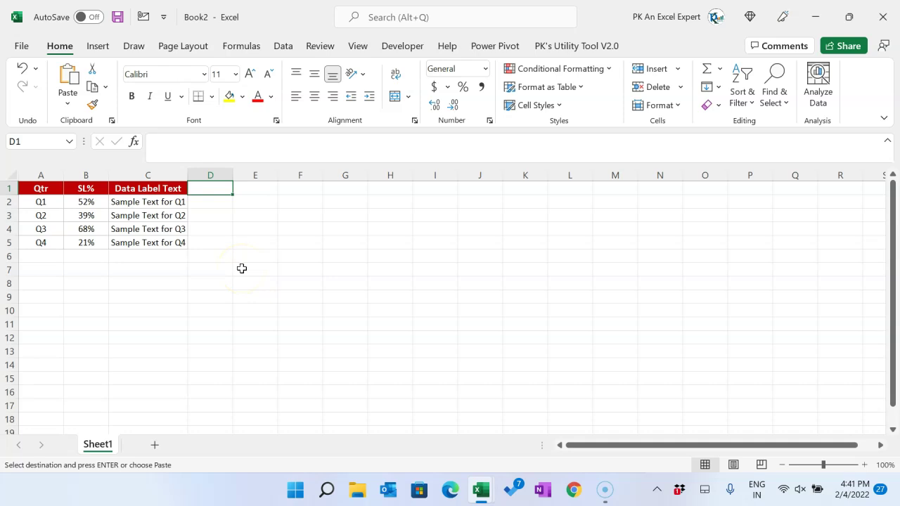
Add a Max Value column in D holding 1 for all four quarters.
text(Max Valu)
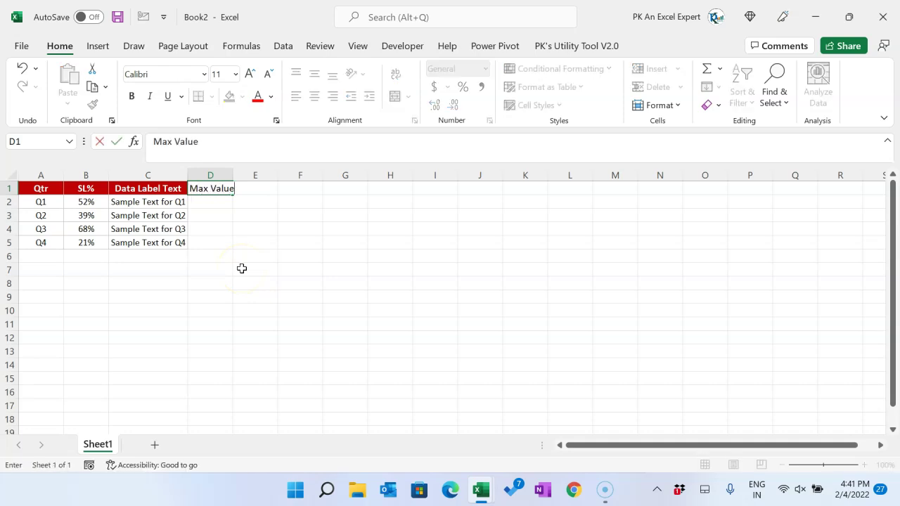
text(e)
key(Return)
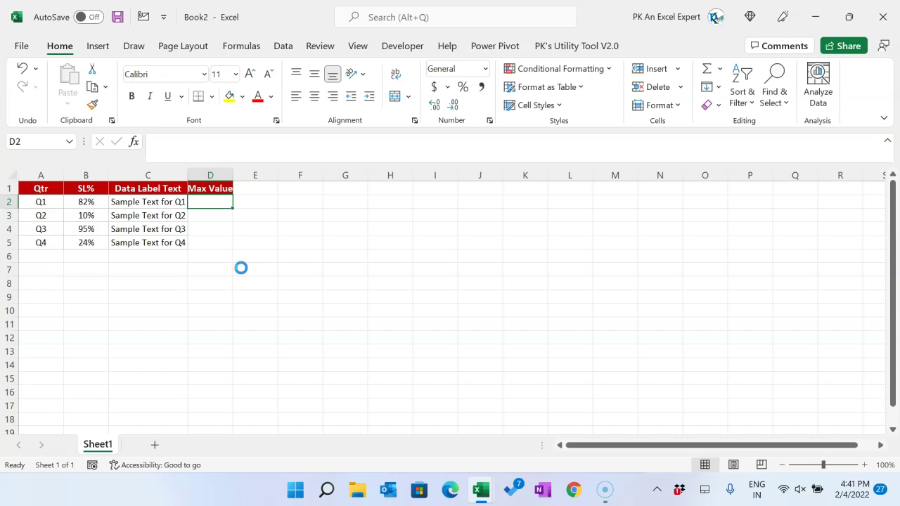
text(1)
key(Return)
key(Up)
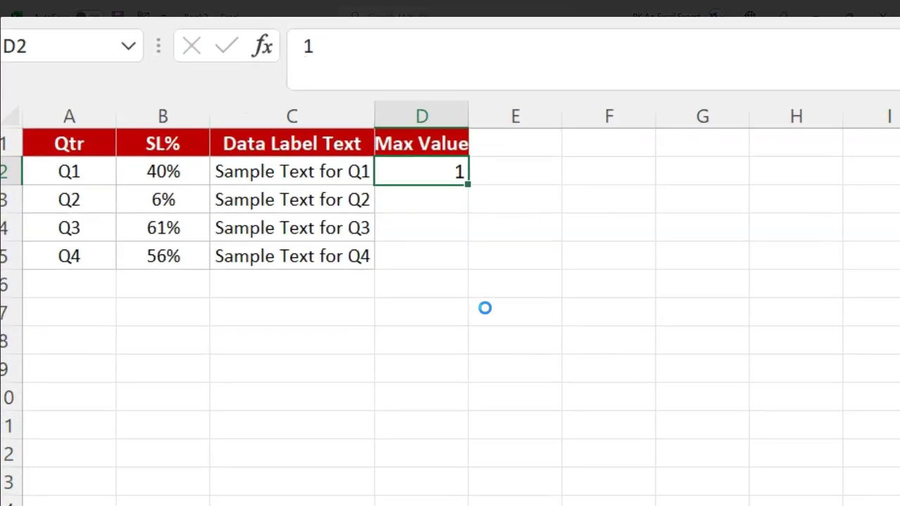
key(Left)
key(ctrl+Down)
key(Right)
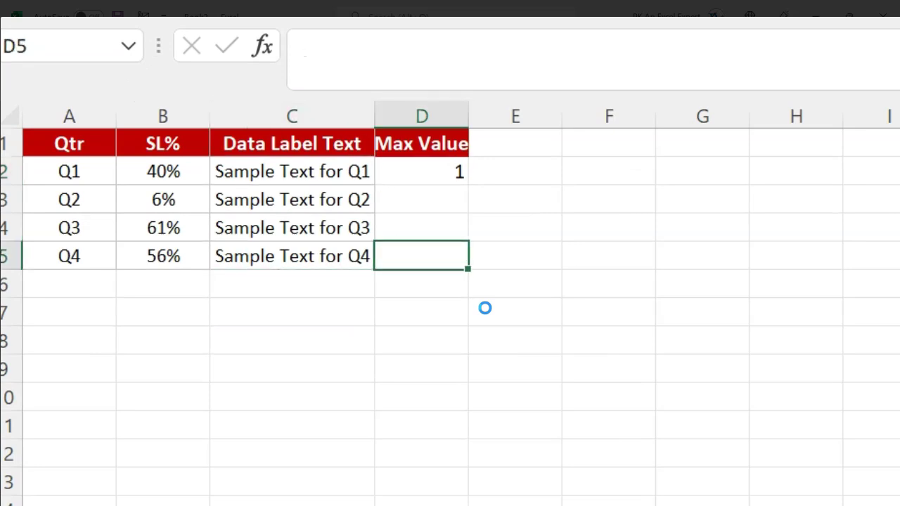
key(ctrl+shift+Up)
key(ctrl+d)
key(ctrl+Up)
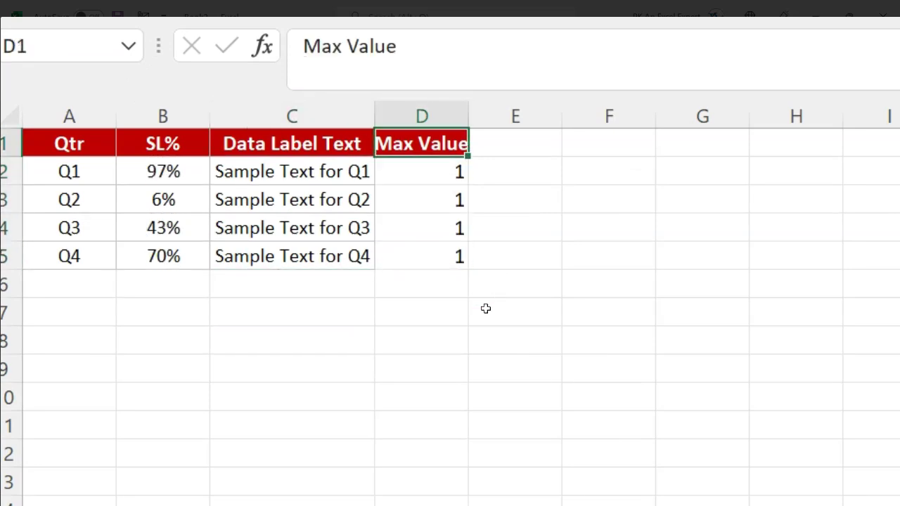
Add a Circle Position header in E1 and AutoFit column E.
key(Right)
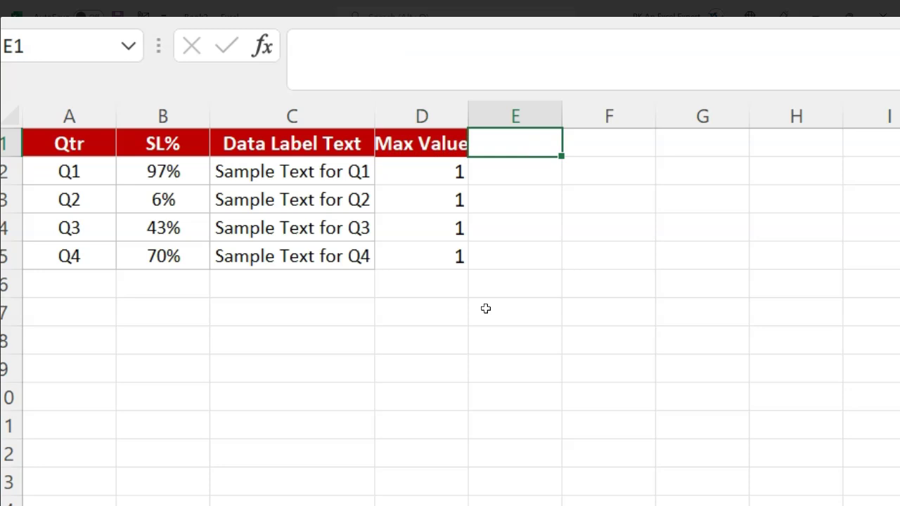
text(Circle Position)
key(Return)
key(Up)
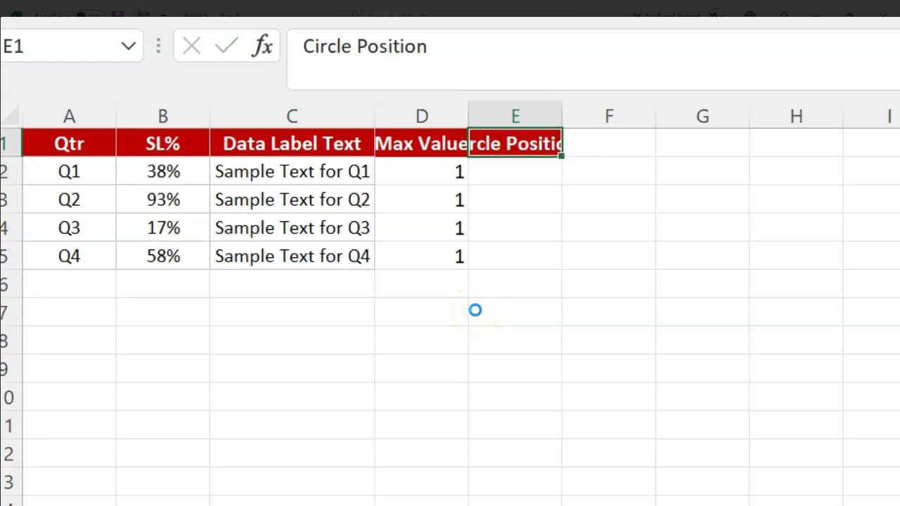
key(alt+h)
key(o)
key(i)
Enter 0.7 in E2 and fill it down through E5.
key(Down)
key(Left)
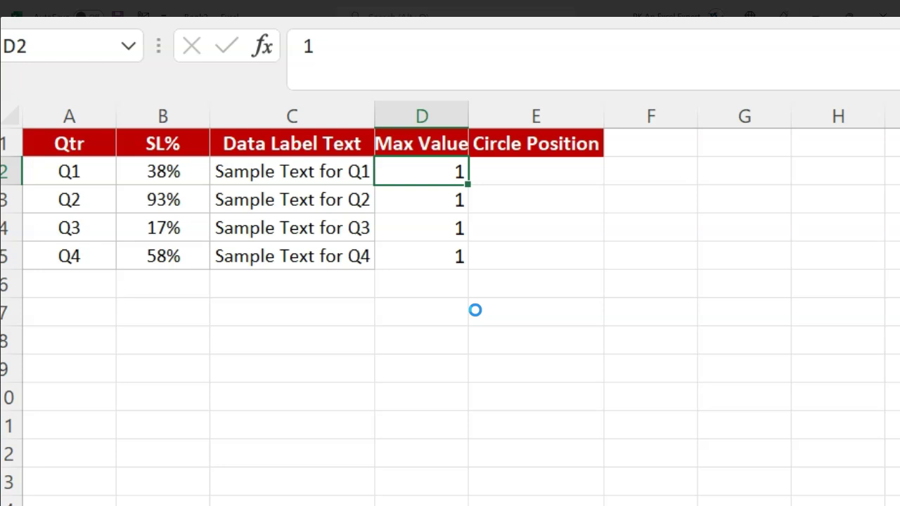
key(Right)
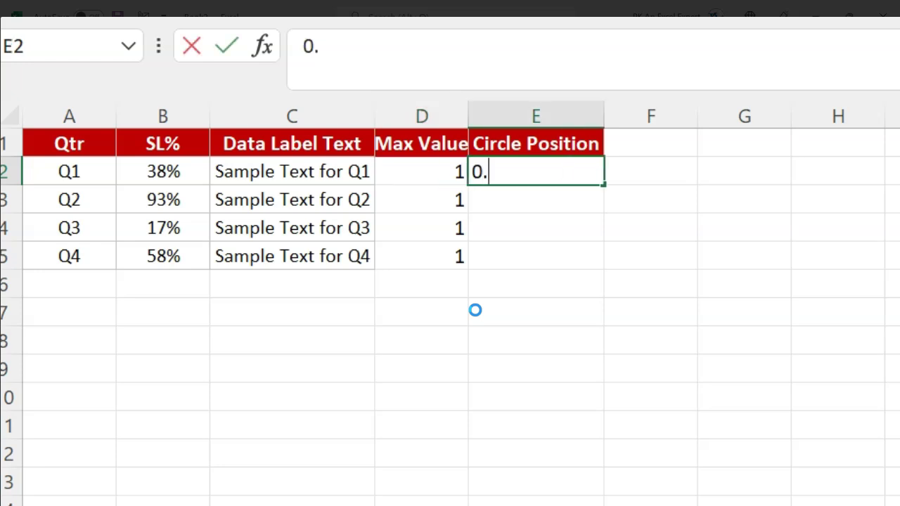
text(0.7)
key(Return)
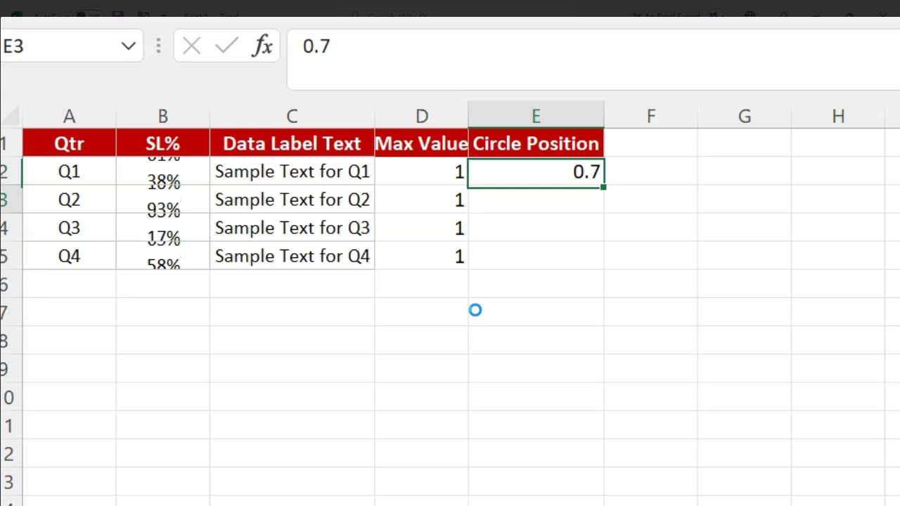
key(Left)
key(Down)
key(Down)
key(Right)
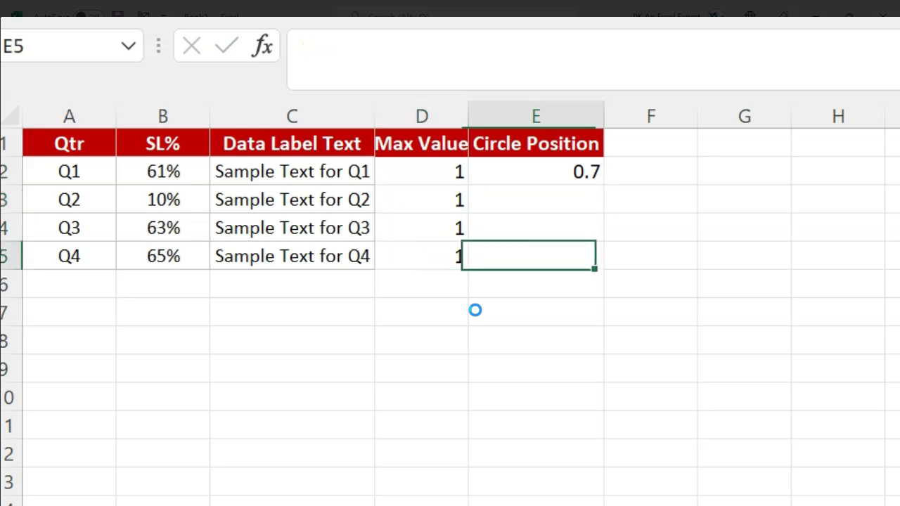
key(ctrl+shift+Up)
key(ctrl+d)
Review the Circle Position values E2:E5, ending on the Data Label Text header.
key(Up)
key(Up)
key(Up)
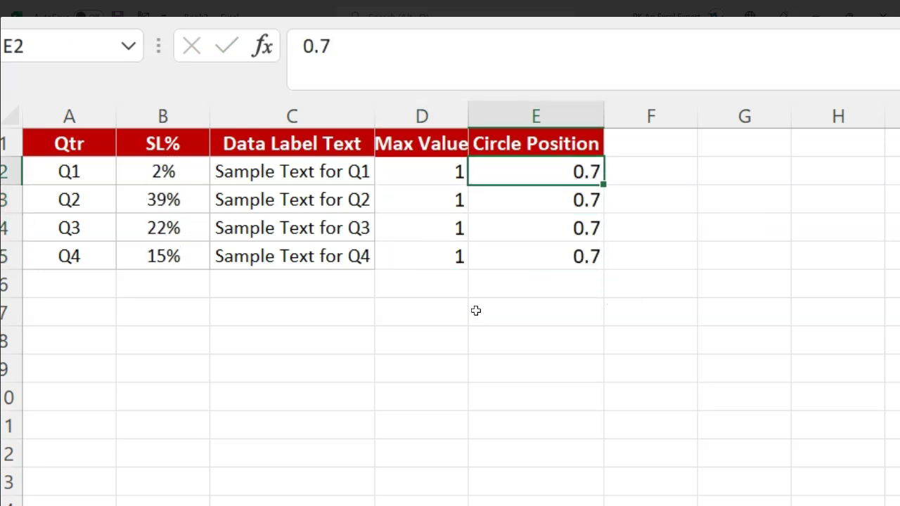
key(ctrl+shift+Down)
key(Up)
key(Down)
key(ctrl+shift+Down)
key(Up)
key(Down)
key(Up)
key(Left)
key(Left)
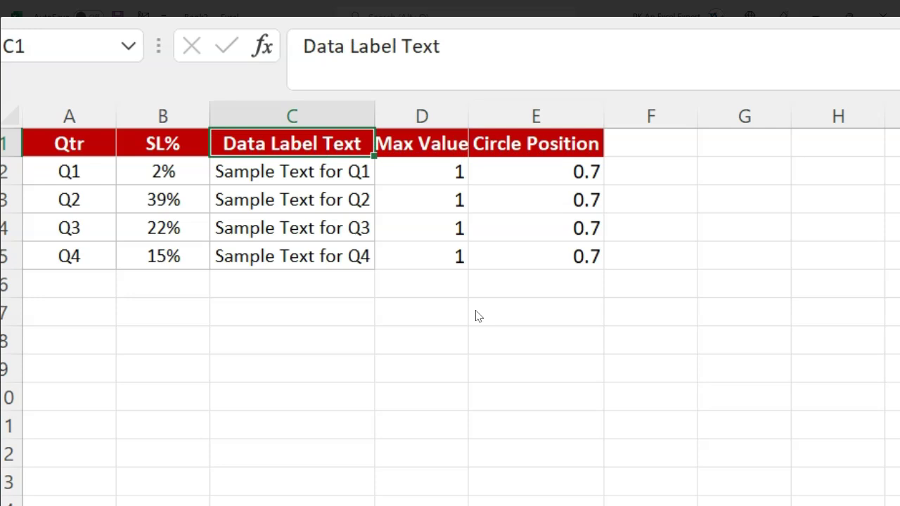
Add a 'Data Label Text Postion' header in F1 and AutoFit column F.
key(Down)
key(Up)
key(Down)
key(Up)
key(Right)
key(Right)
key(Right)
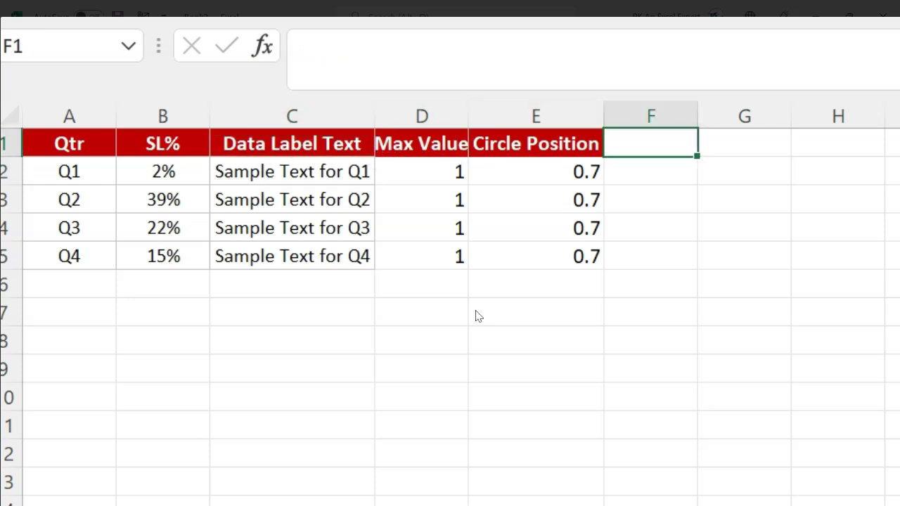
text(Data Label Text Postion)
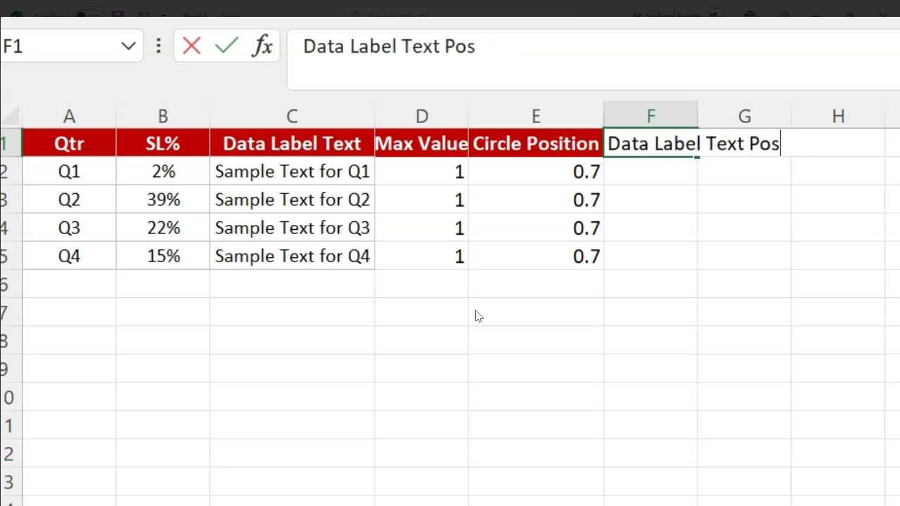
key(Return)
key(Up)
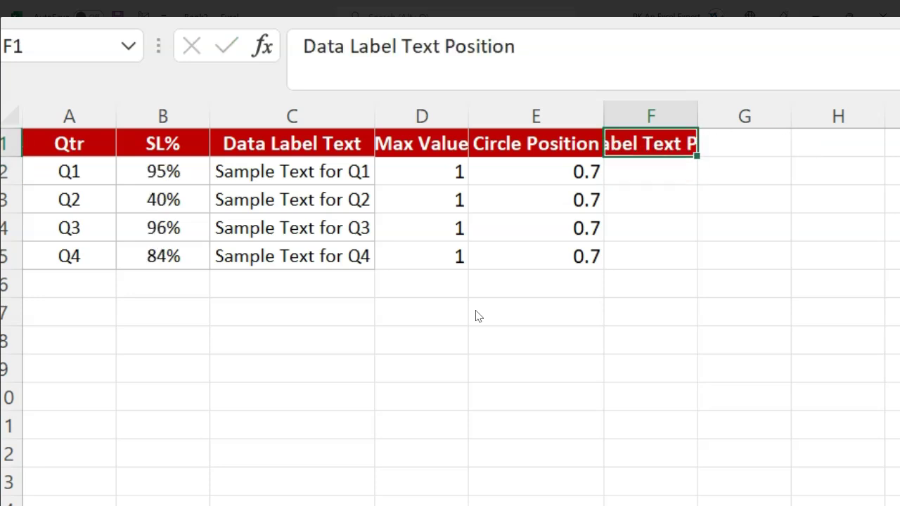
key(alt+h)
key(o)
key(i)
Enter 0.3 in F2 and fill it down through F5.
key(Left)
key(Right)
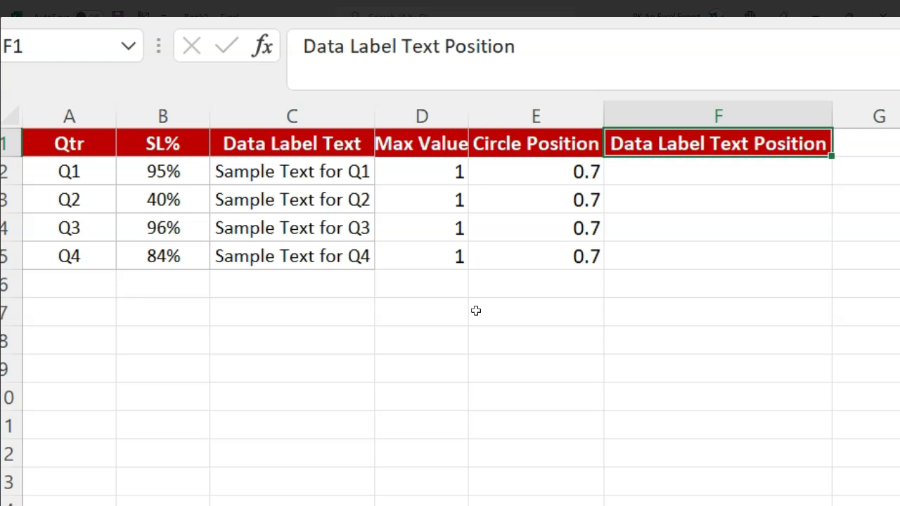
key(Down)
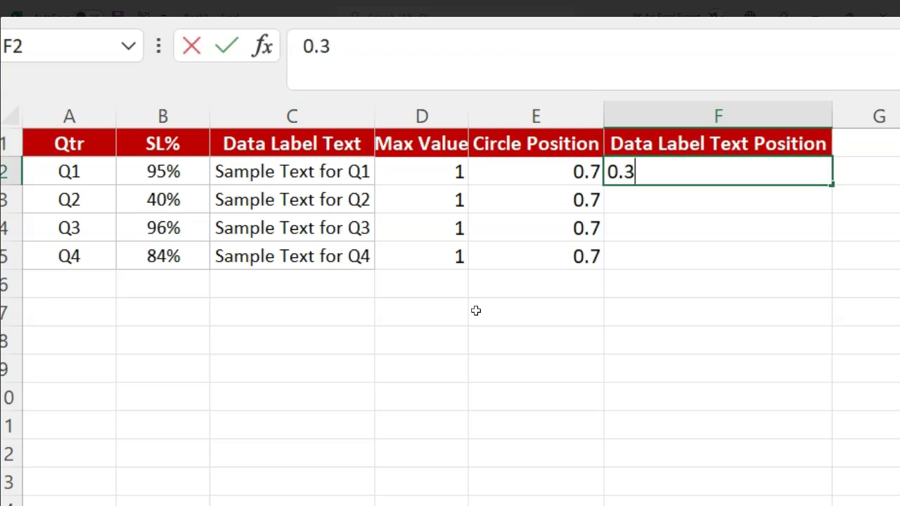
text(0.3)
key(Return)
key(Left)
key(ctrl+Down)
key(Right)
key(ctrl+shift+Up)
key(ctrl+d)
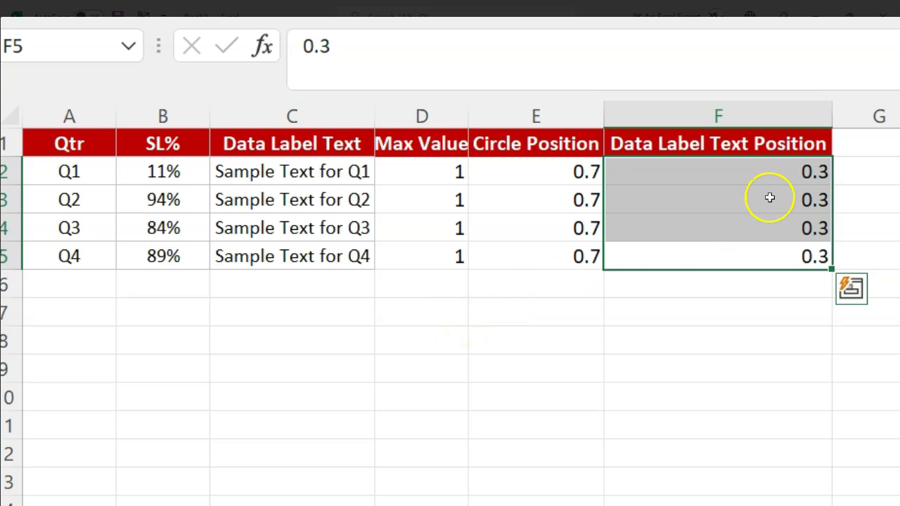
click(784, 163)
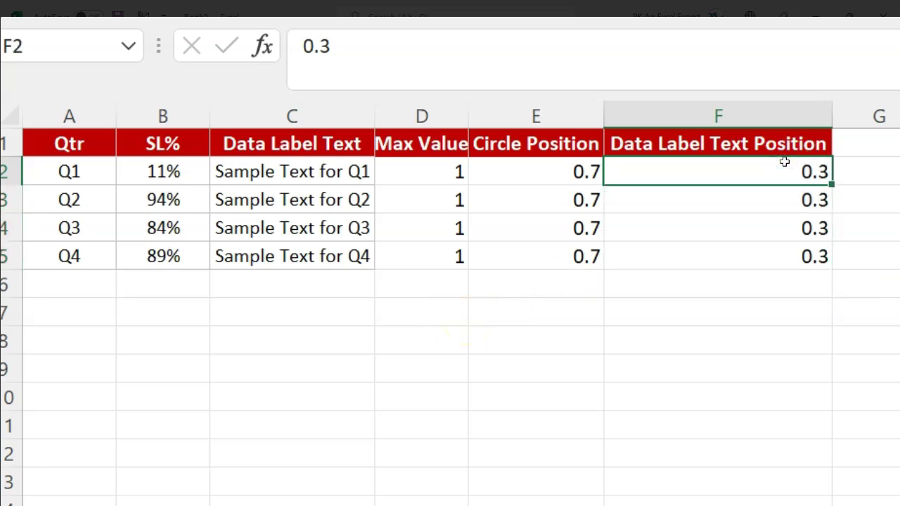
click(713, 359)
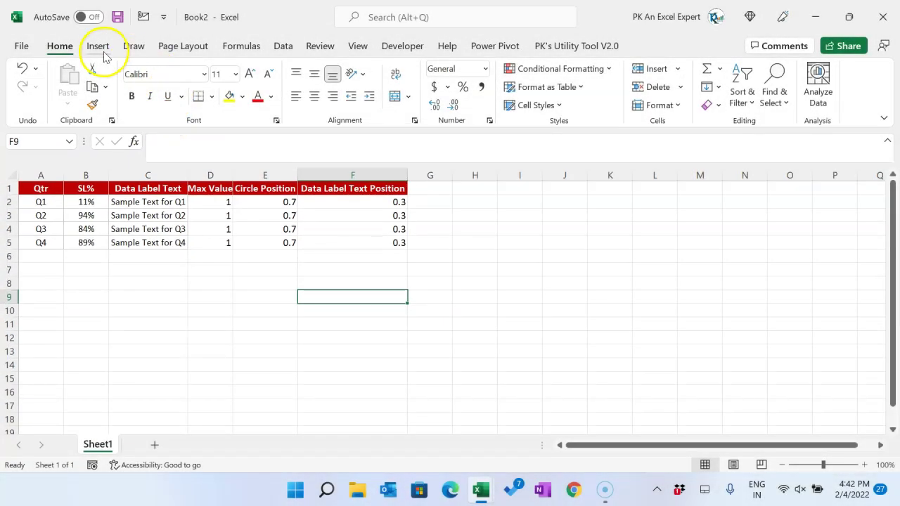
Insert a blank bubble chart and move it beside the table.
click(99, 47)
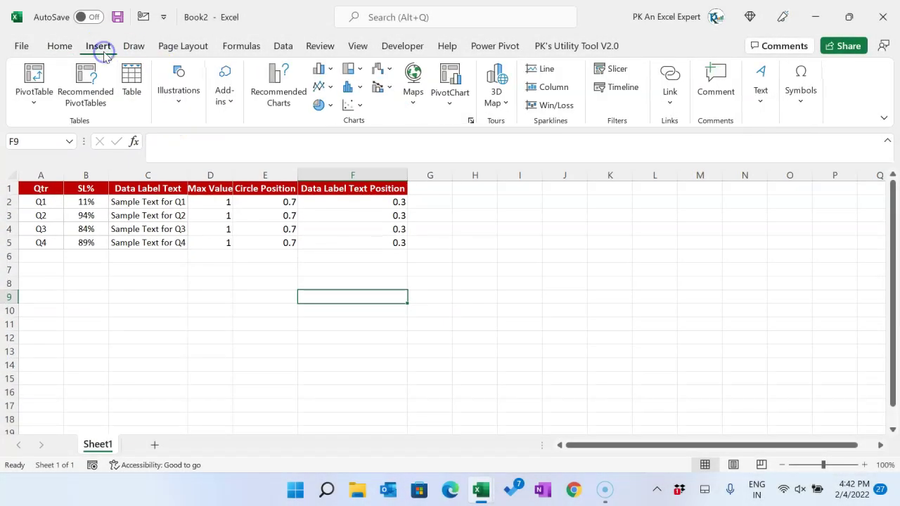
click(362, 105)
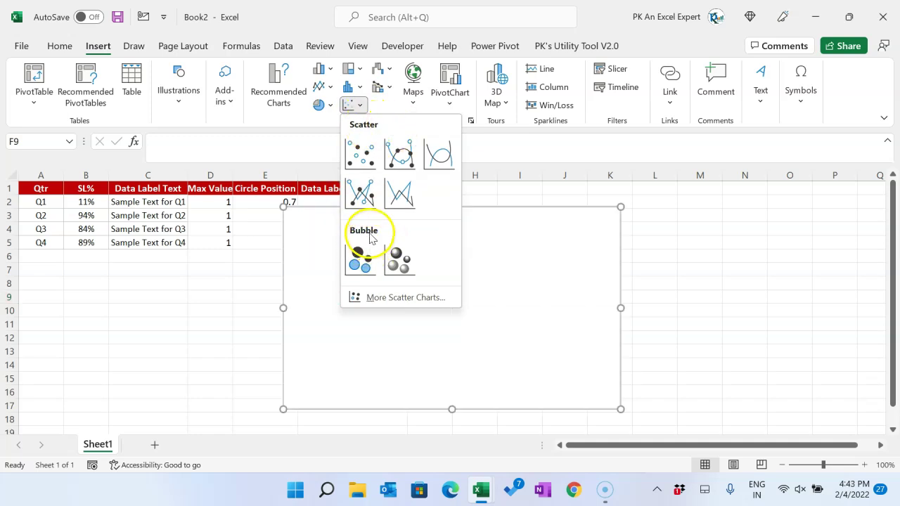
click(362, 260)
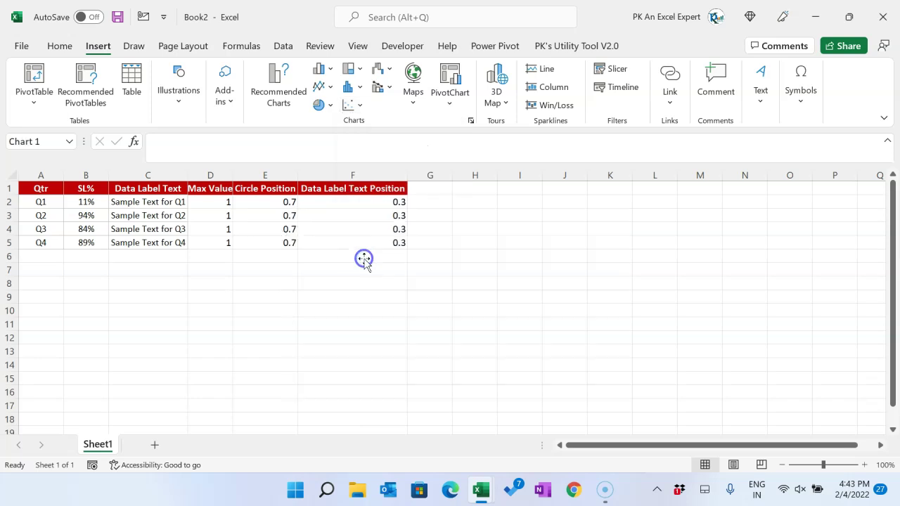
drag(469, 212, 620, 190)
Add a series named from D1 (Max Value) with quarters A2:A5 as X values.
right_click(609, 244)
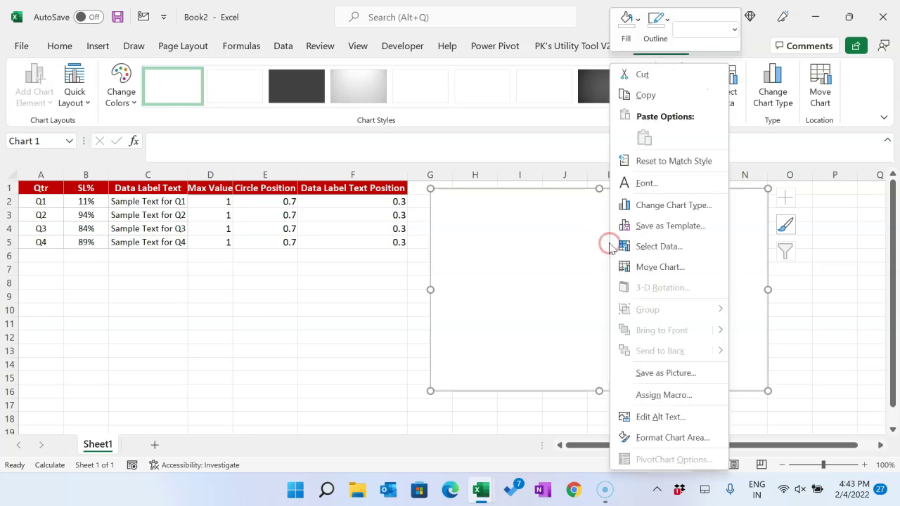
click(654, 246)
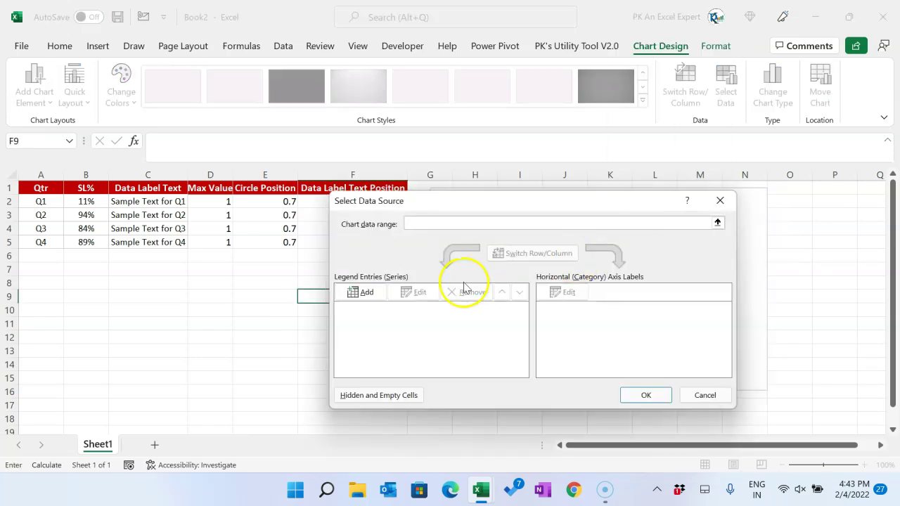
click(368, 293)
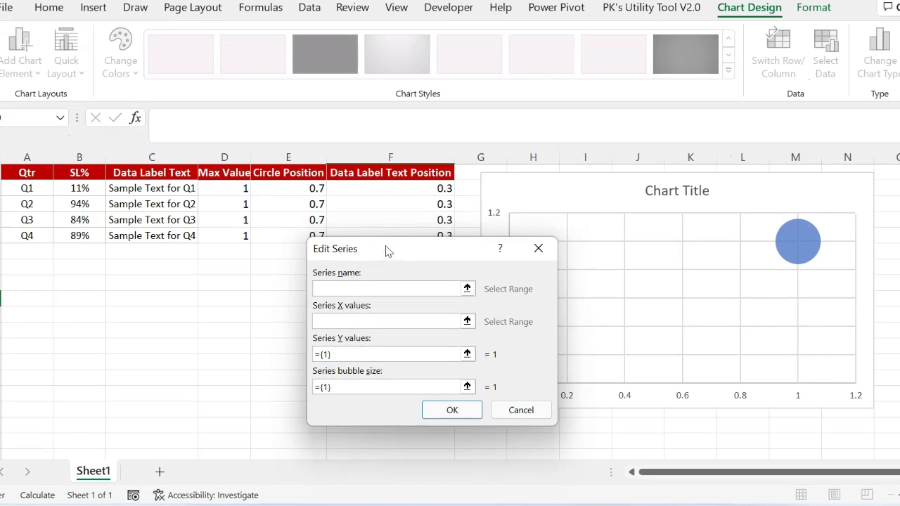
click(341, 285)
click(220, 173)
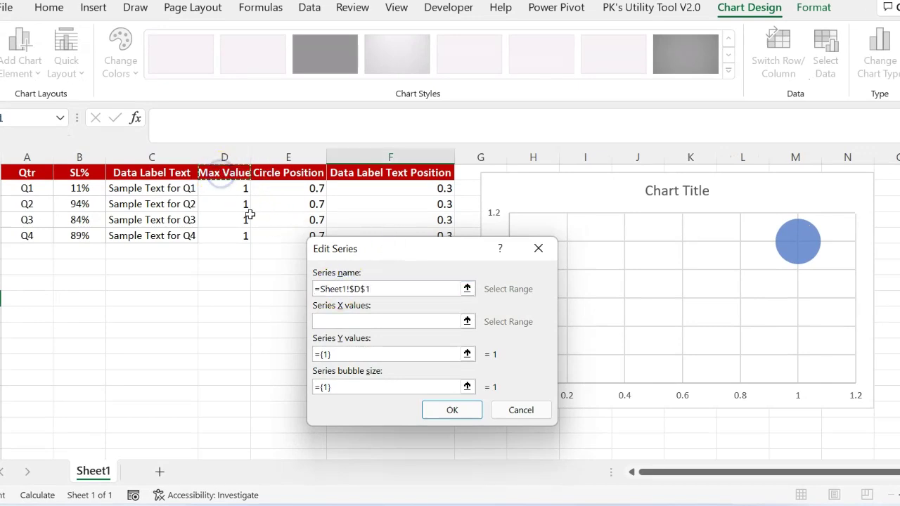
click(374, 322)
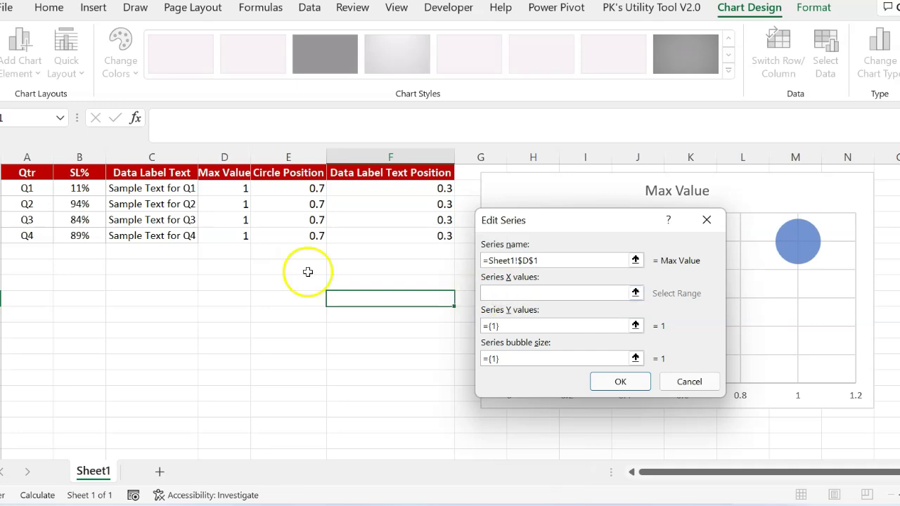
drag(26, 187, 32, 235)
Set the series Y values to E2:E5 and bubble sizes to D2:D5, then confirm.
click(529, 327)
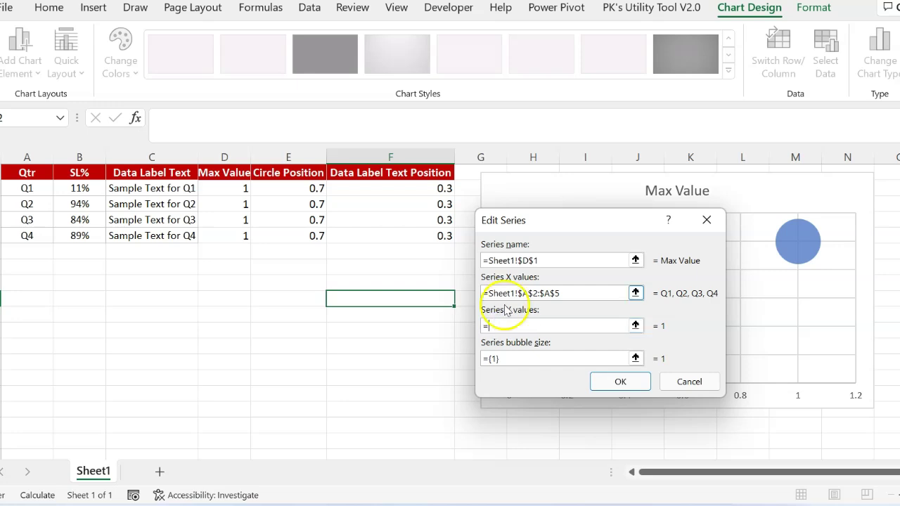
drag(294, 188, 302, 229)
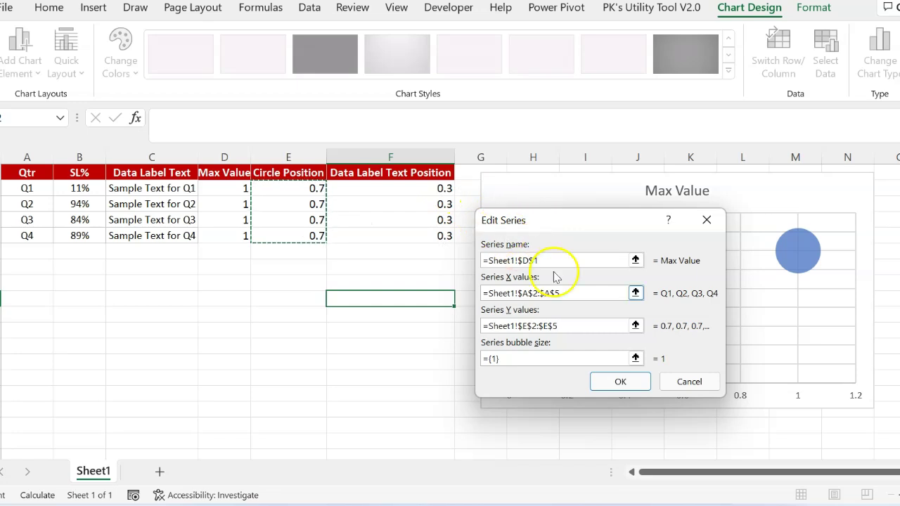
click(511, 359)
drag(482, 362, 589, 360)
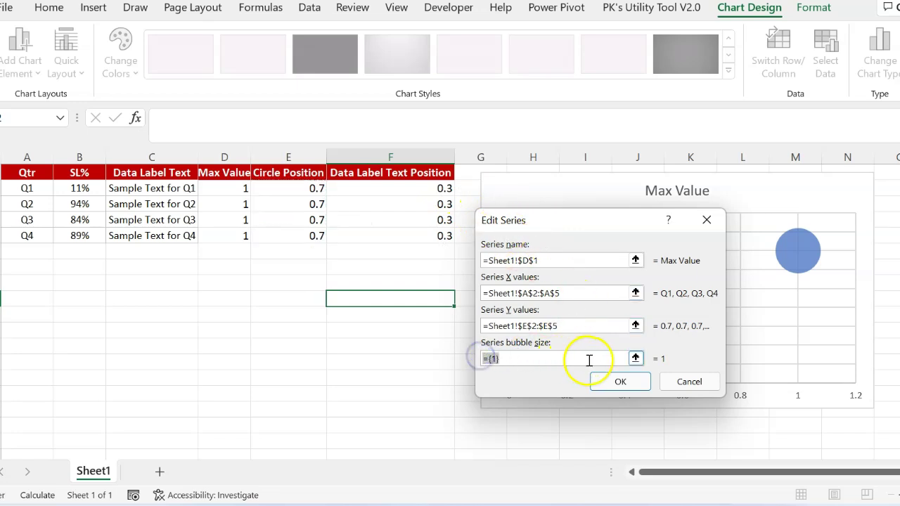
text(=)
drag(225, 187, 240, 235)
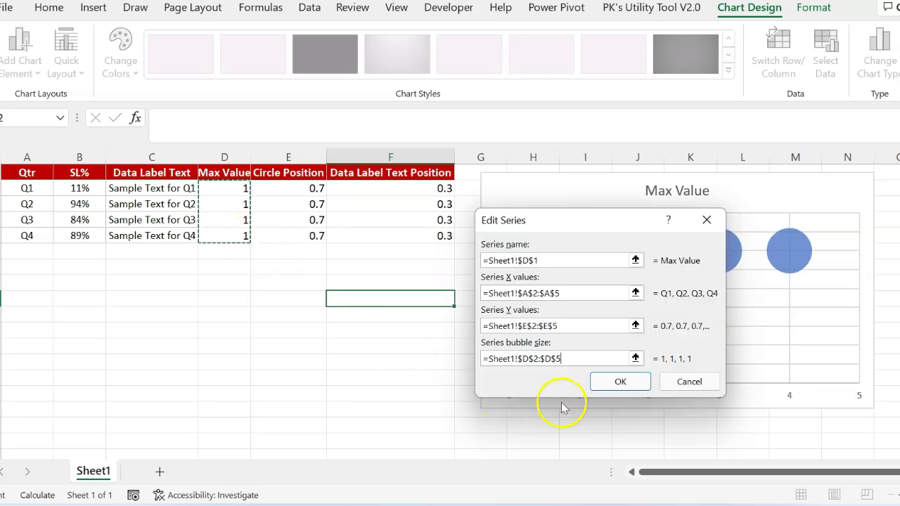
click(623, 380)
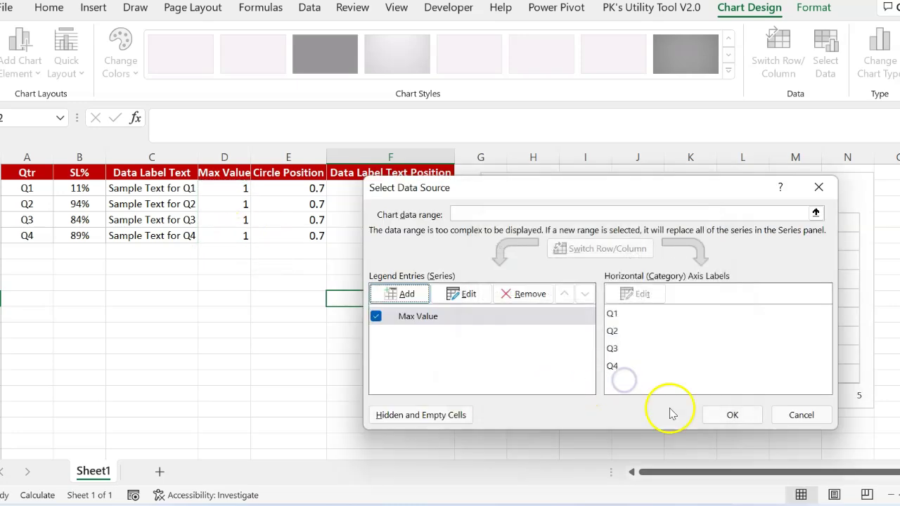
click(733, 415)
Check the Circle Position value in E2 against the chart's vertical axis.
click(628, 434)
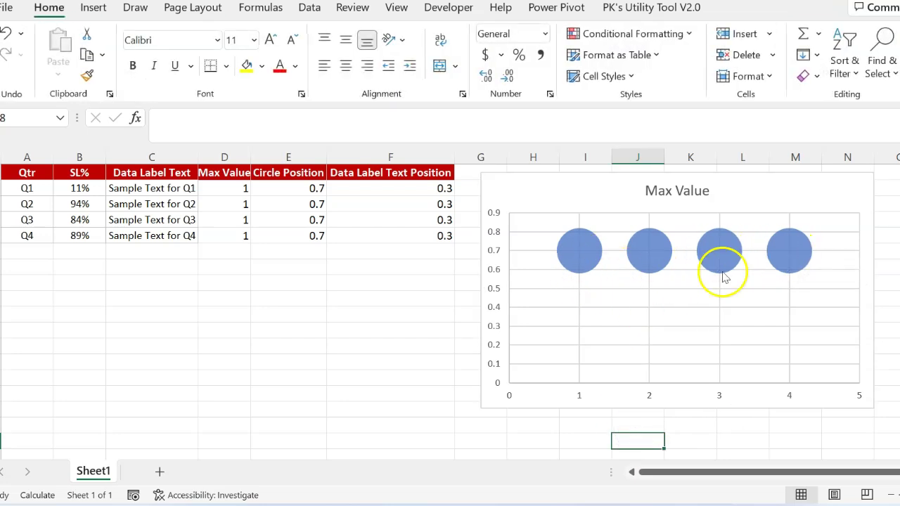
mouse_move(780, 260)
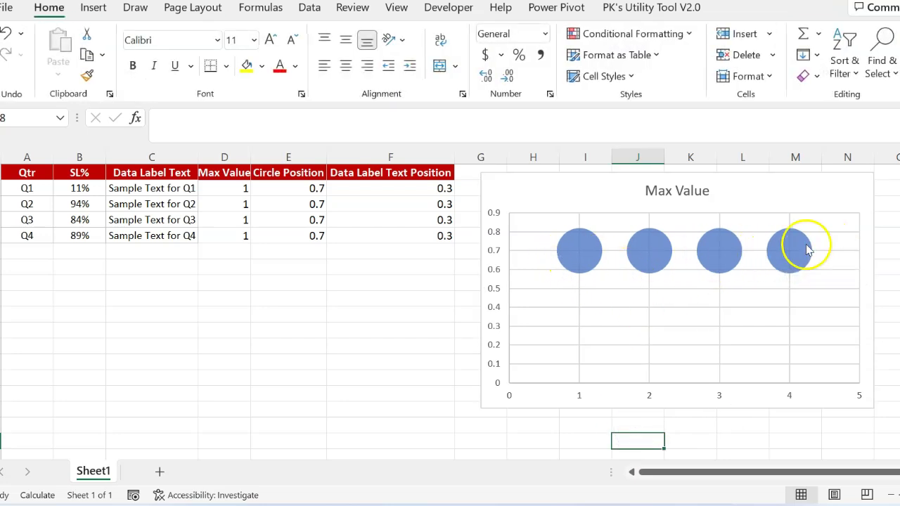
click(310, 189)
click(490, 263)
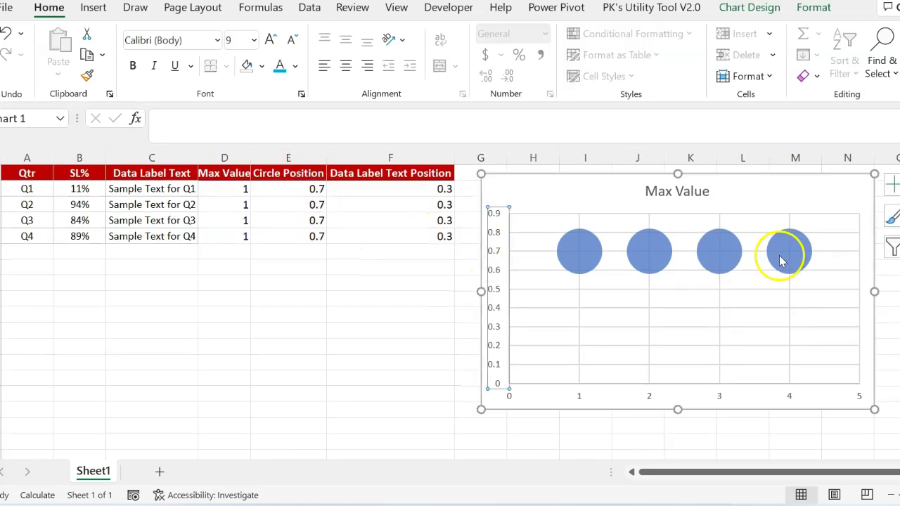
mouse_move(795, 259)
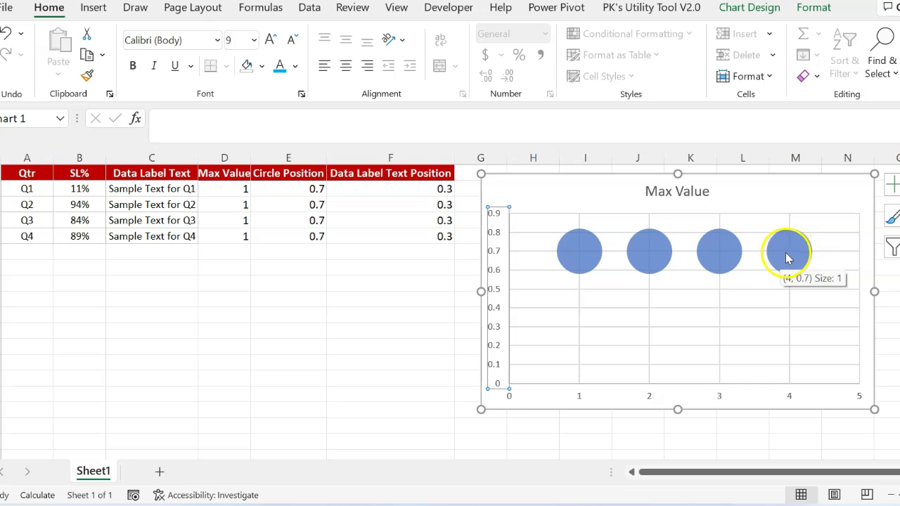
key(Escape)
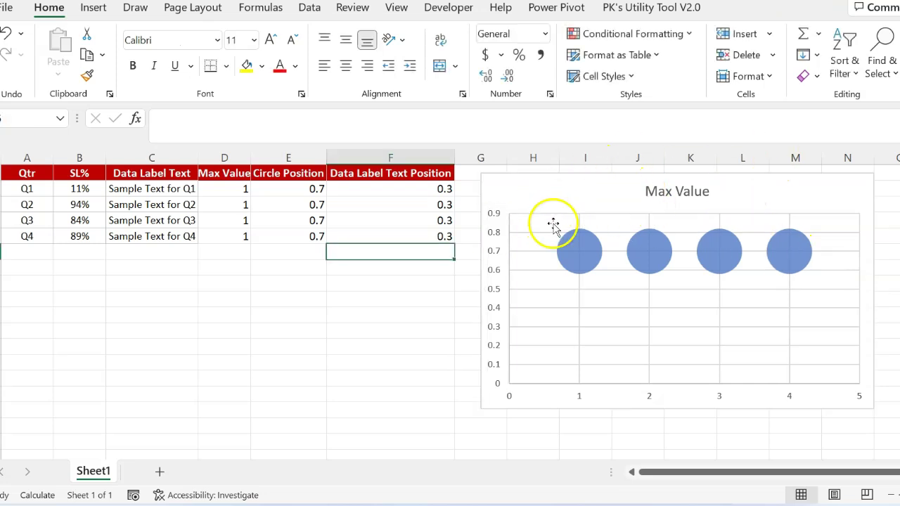
click(81, 174)
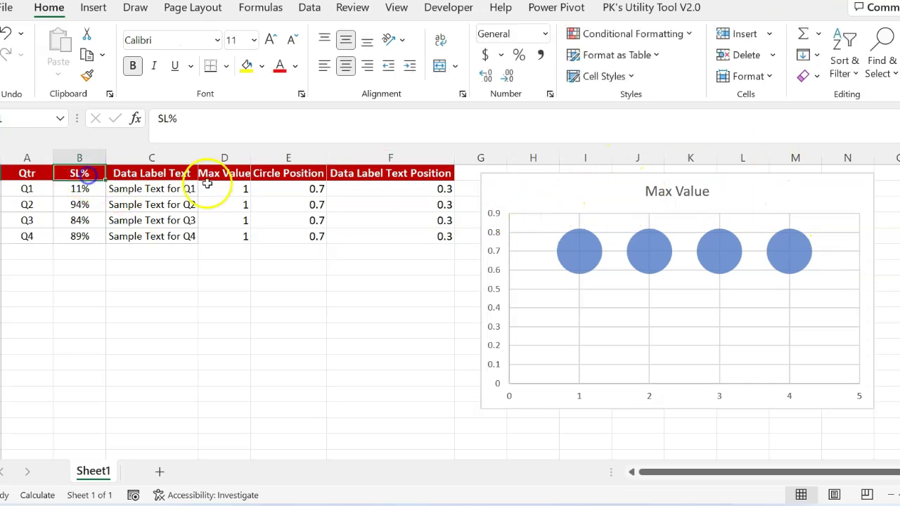
Add a series named from B1 with X A2:A5, Y E2:E5 and bubble sizes B2:B5.
right_click(604, 196)
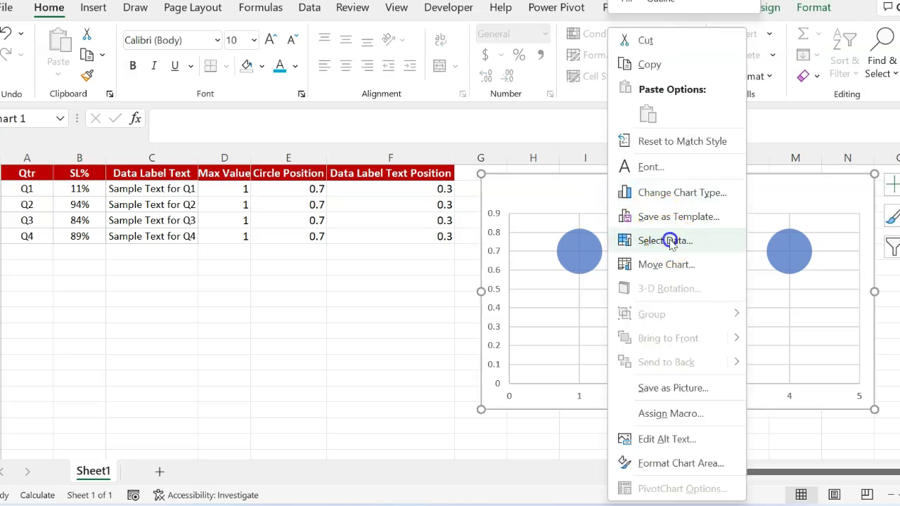
click(664, 240)
click(406, 301)
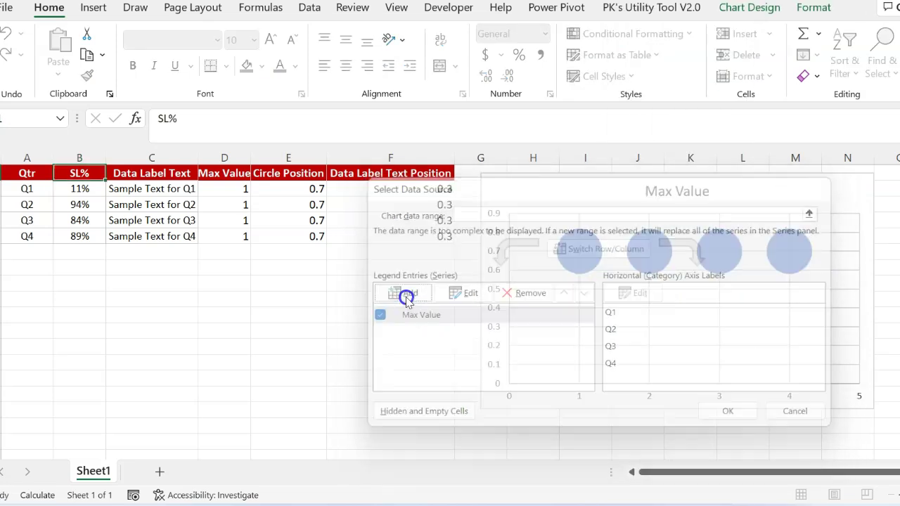
click(69, 175)
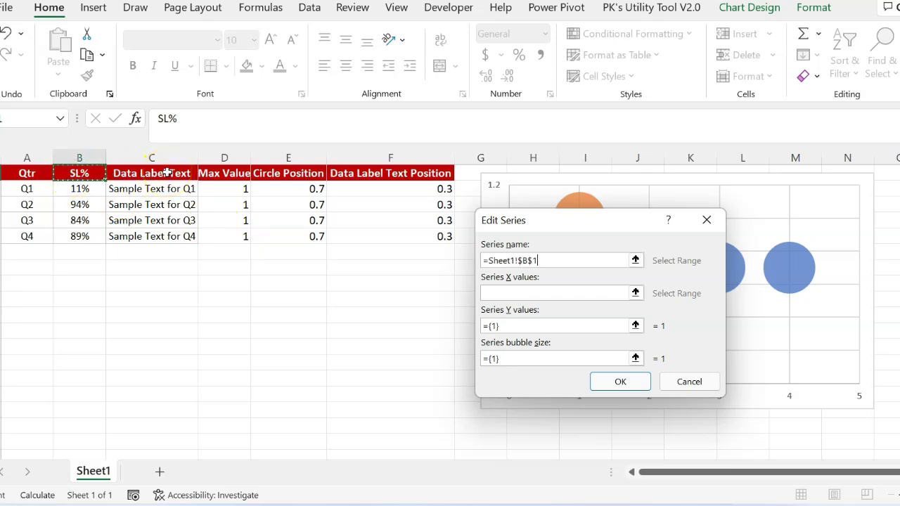
click(487, 291)
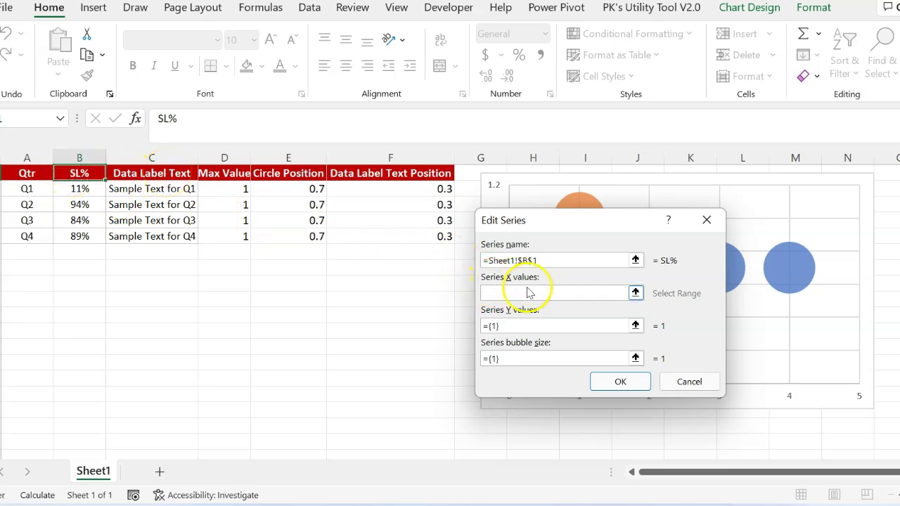
drag(27, 188, 31, 235)
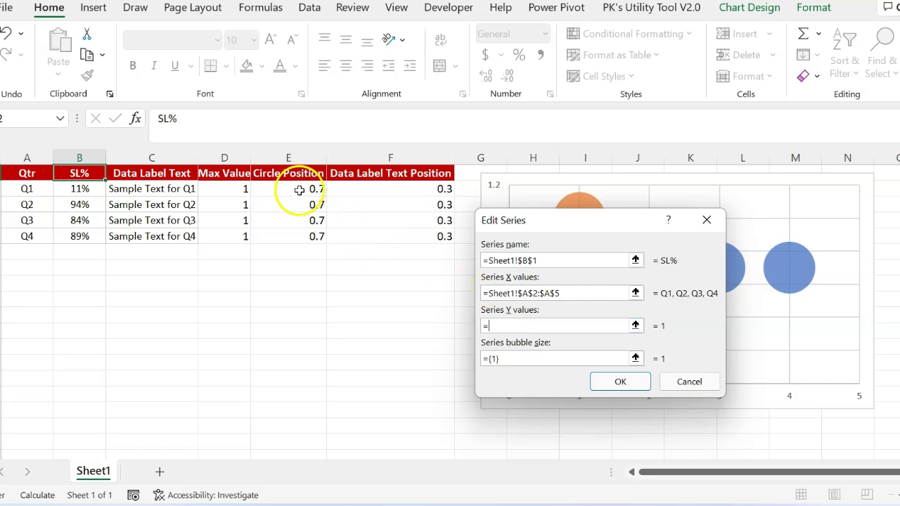
drag(298, 189, 299, 231)
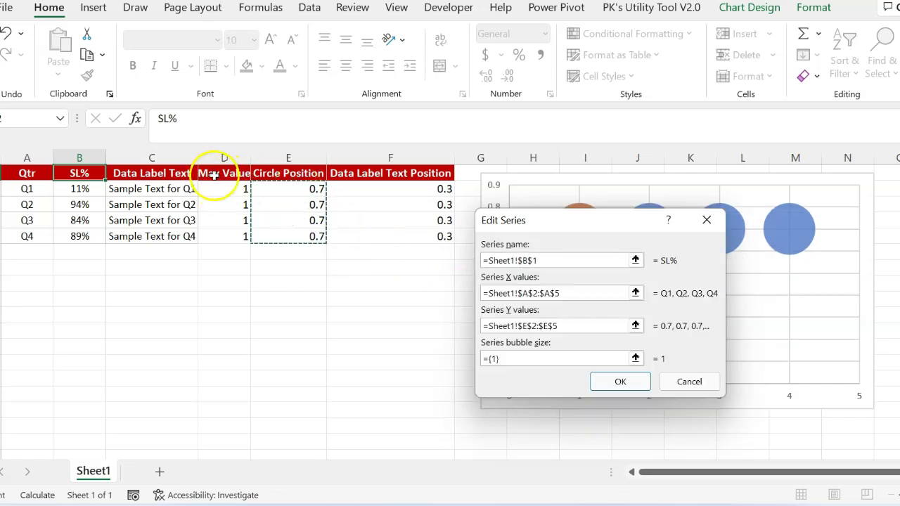
click(525, 360)
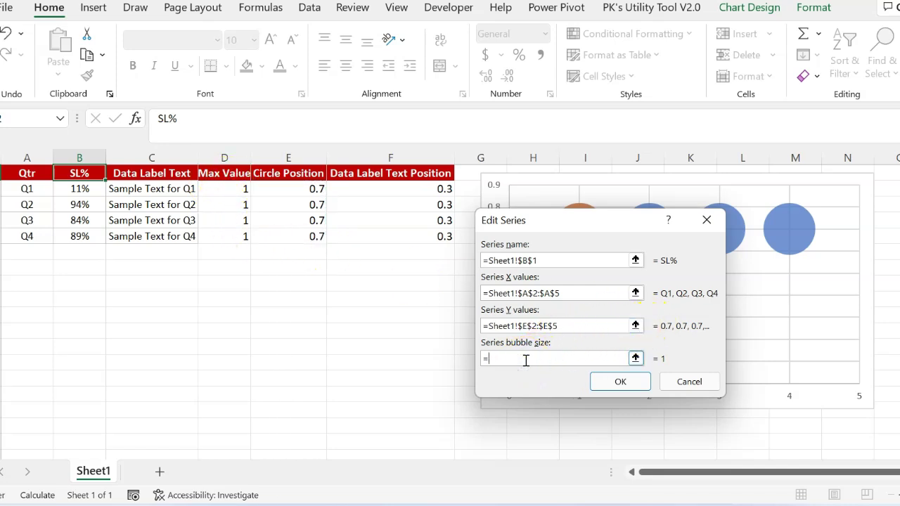
drag(76, 189, 90, 237)
click(627, 380)
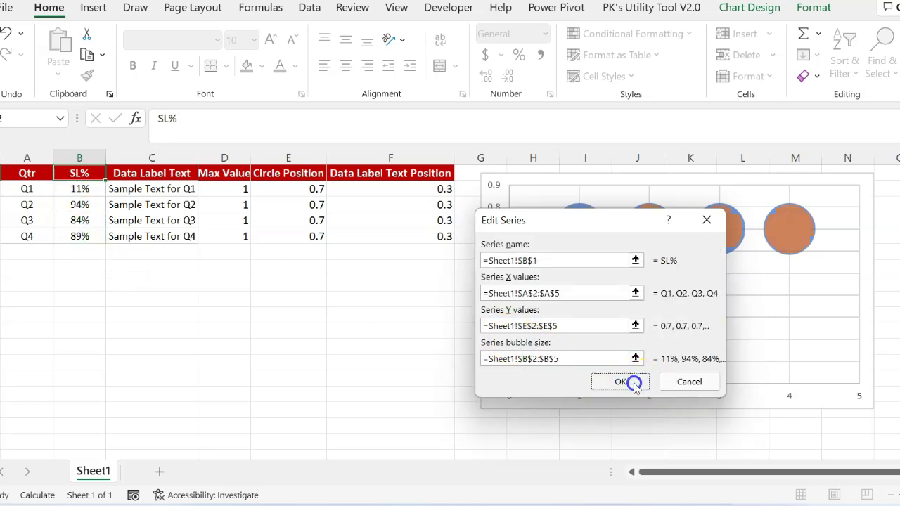
click(731, 414)
click(394, 331)
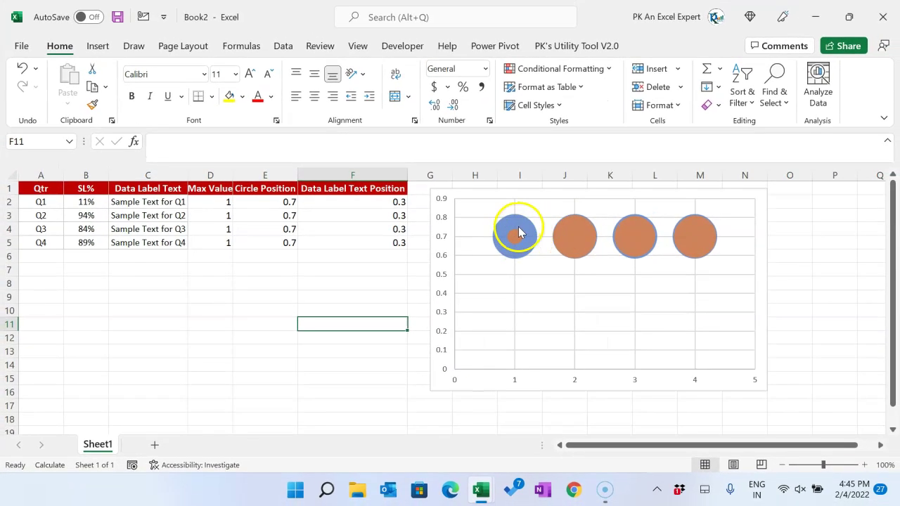
Set the bubble series' Scale bubble size to 150.
right_click(521, 232)
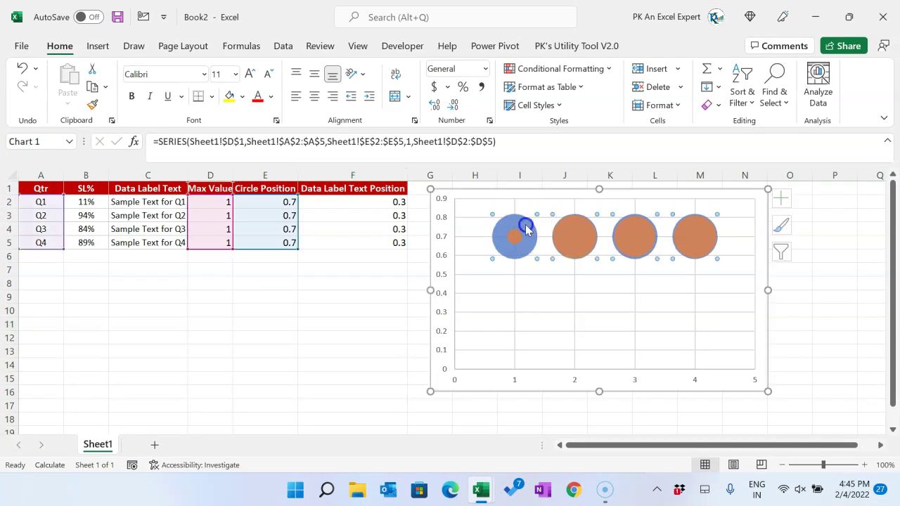
click(606, 383)
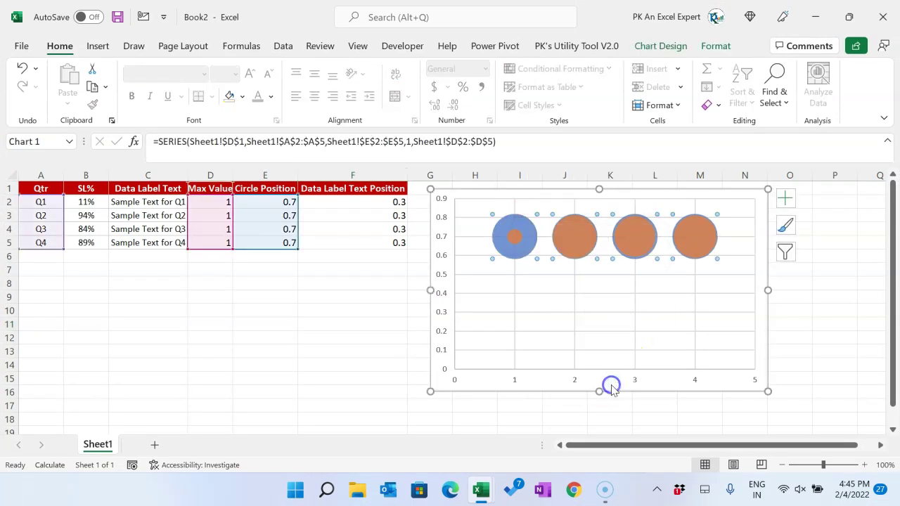
drag(585, 445, 653, 445)
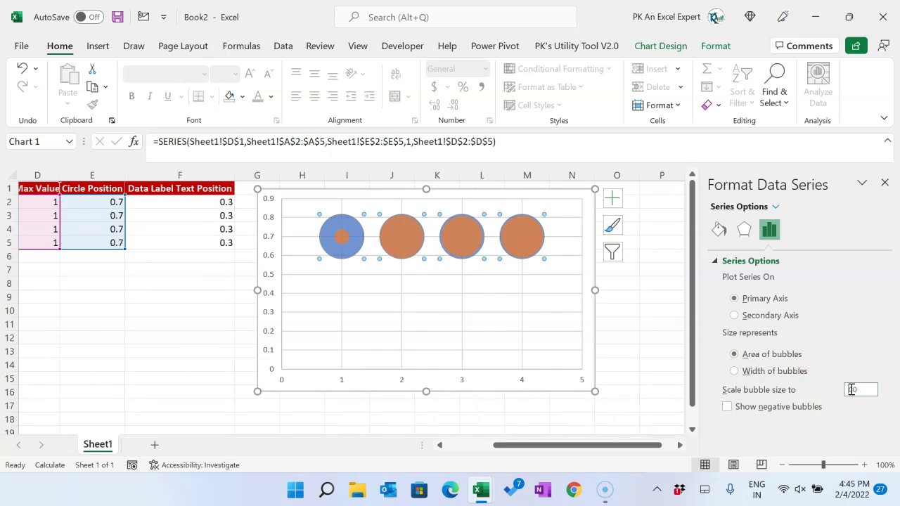
text(0)
key(Return)
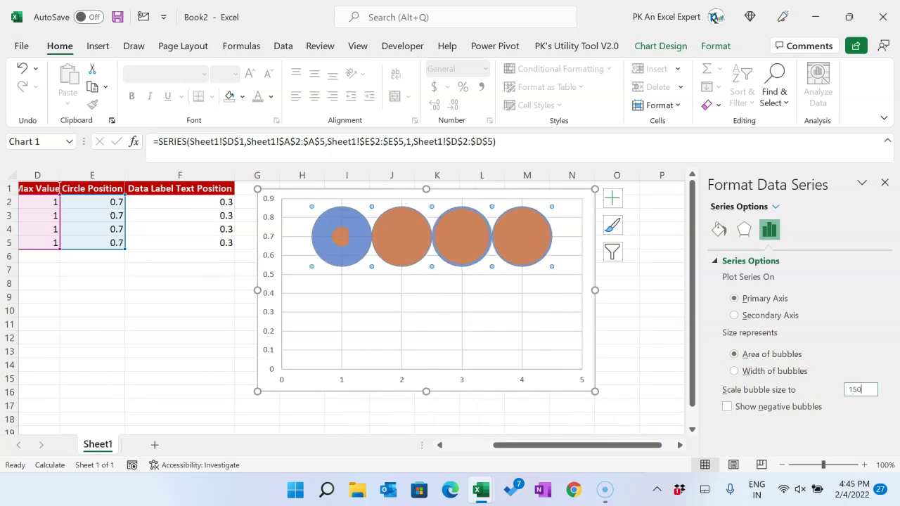
Stretch the bubble chart wider to the right.
click(661, 324)
click(593, 269)
drag(594, 290, 662, 291)
Set the horizontal axis bounds to minimum 0.5 and maximum 4.5.
click(612, 379)
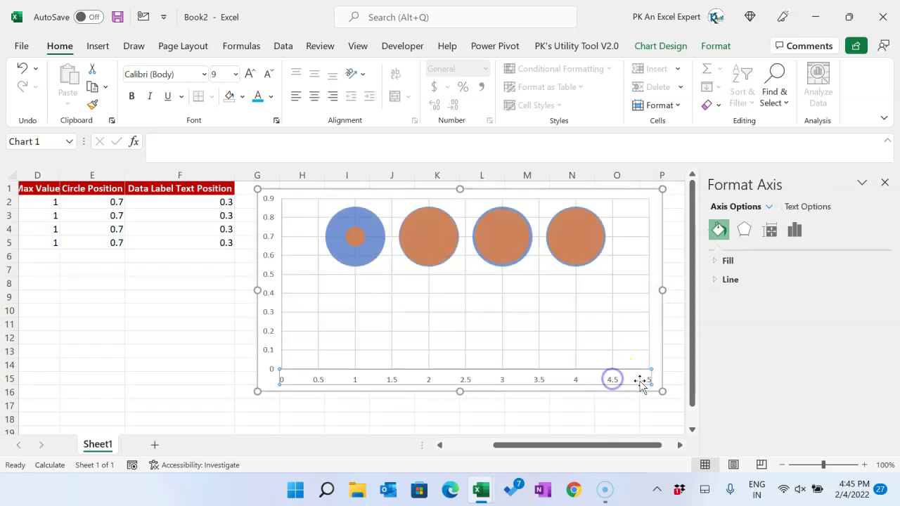
right_click(603, 380)
click(633, 370)
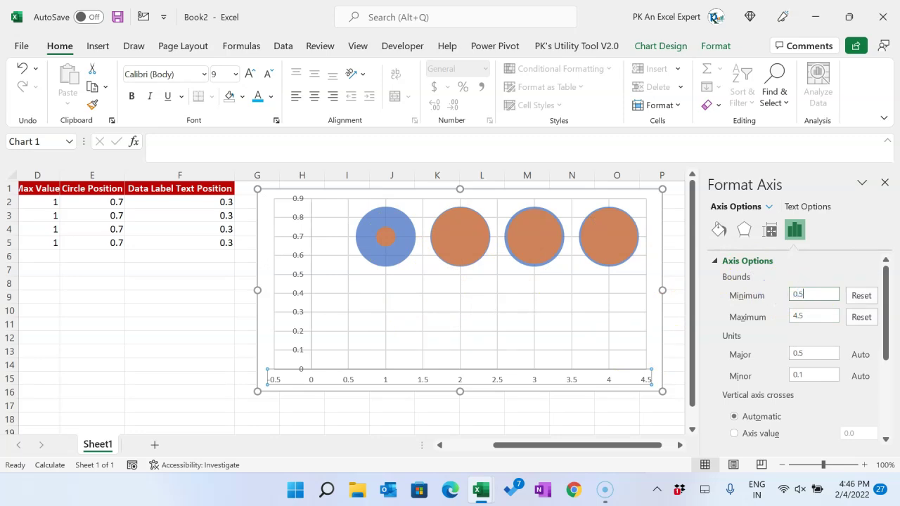
key(Return)
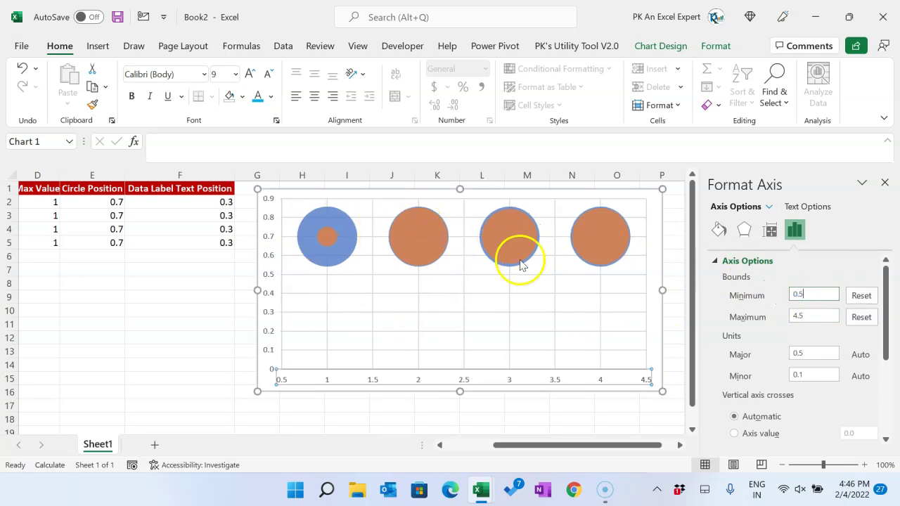
click(680, 268)
Show a chart title and hide the gridlines and both axes of the bubble chart.
click(884, 182)
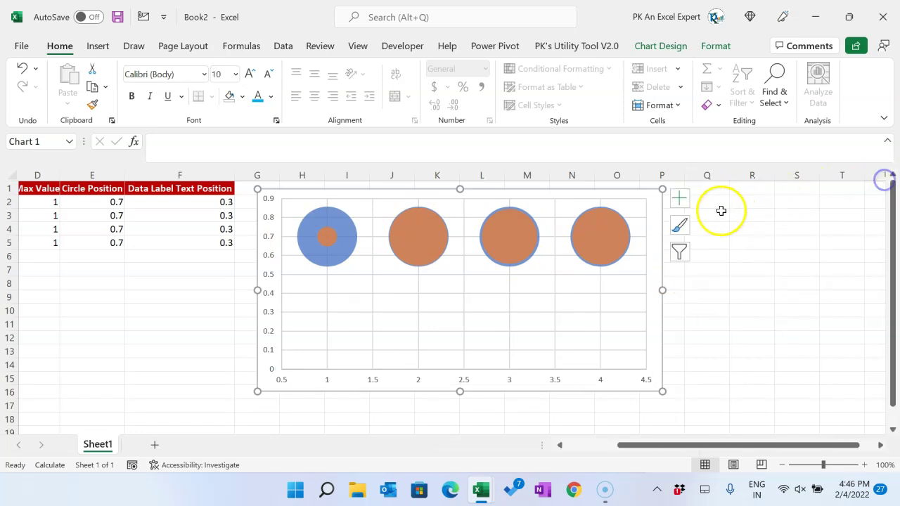
click(679, 201)
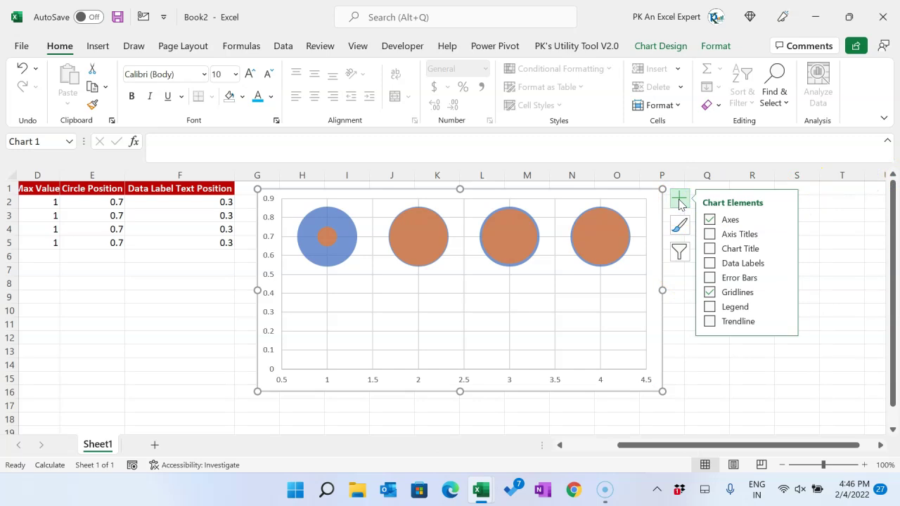
click(710, 248)
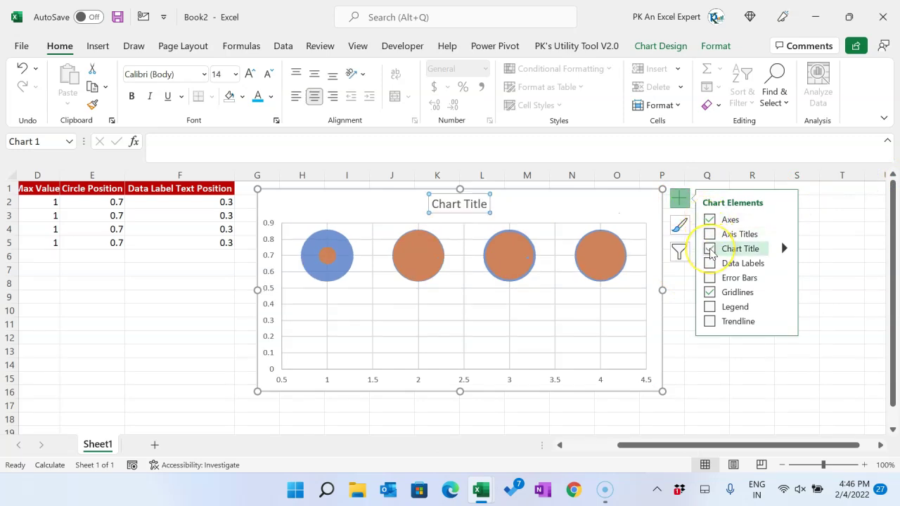
click(710, 293)
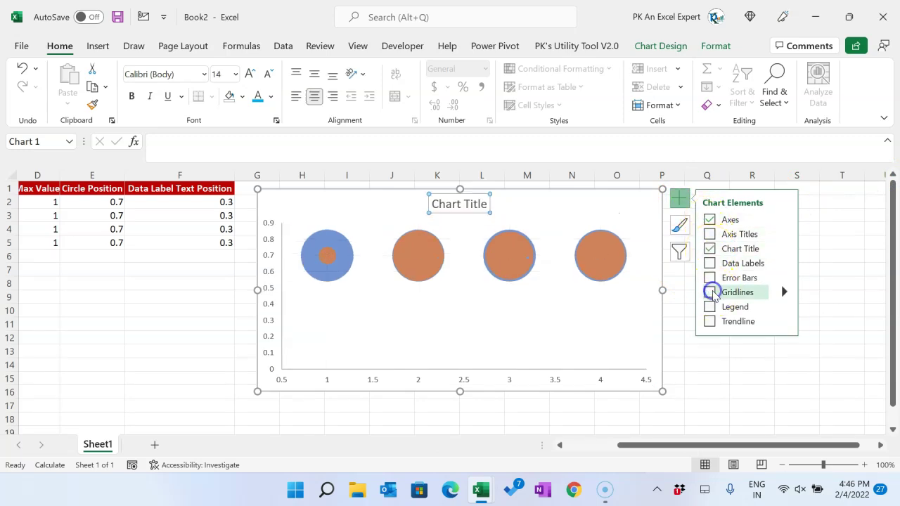
click(710, 220)
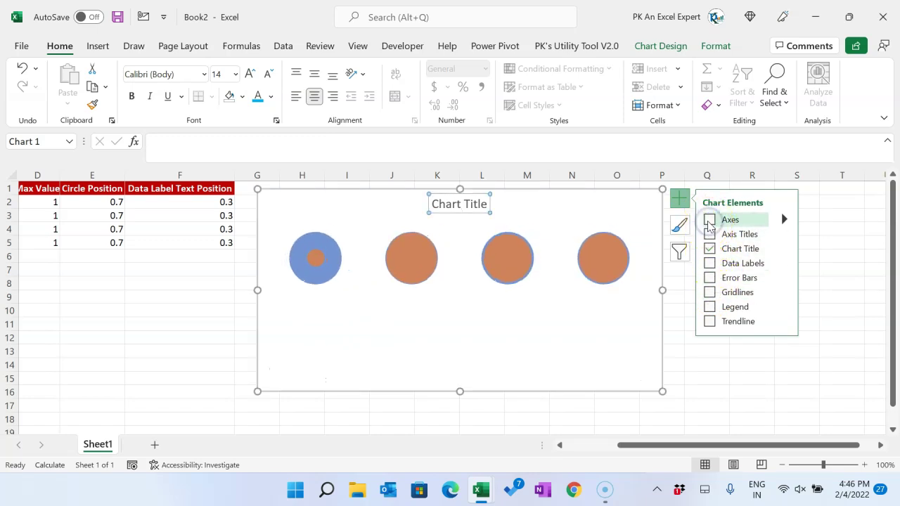
click(710, 354)
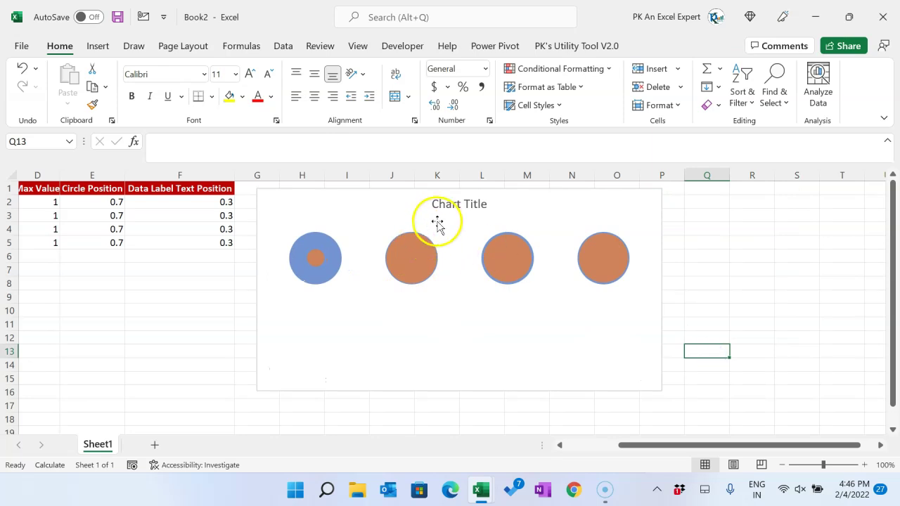
click(454, 204)
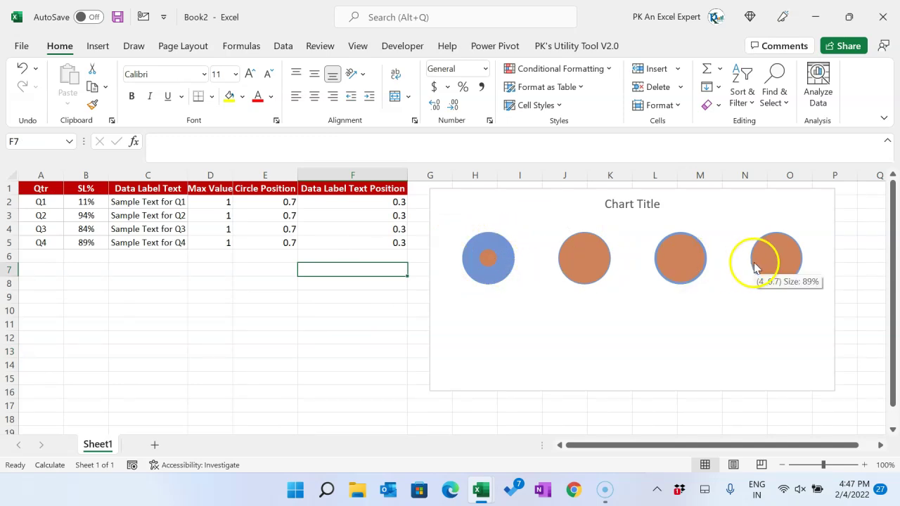
click(371, 285)
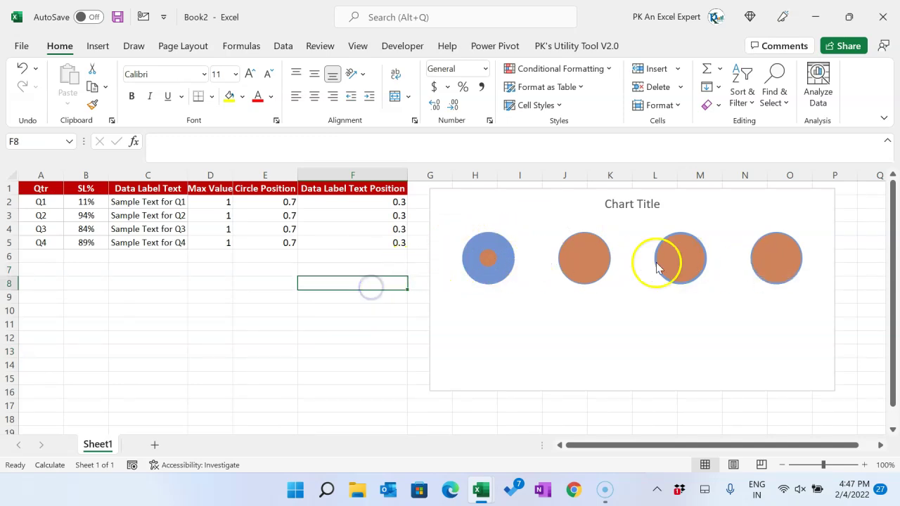
Change B2 to =RANDBETWEEN(1,40)% and fill it down to B5, giving 5%, 6%, 11%, 3%.
click(88, 202)
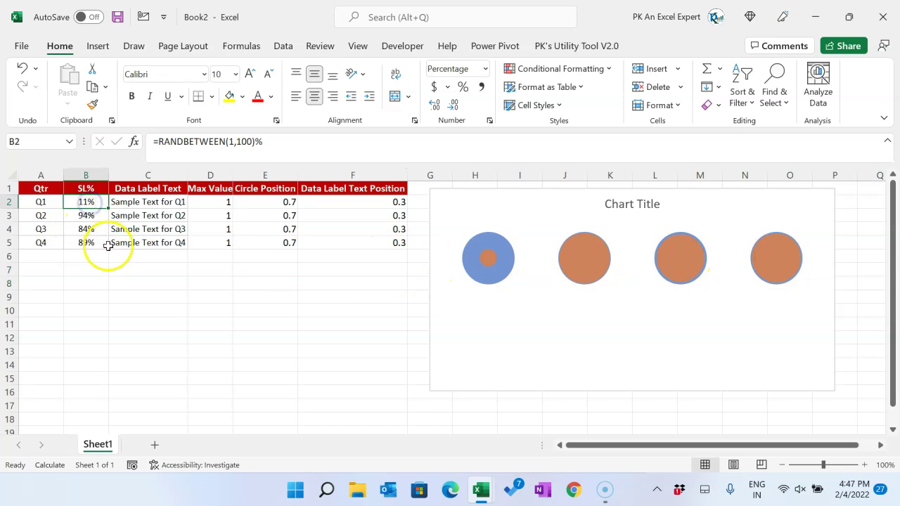
double_click(243, 141)
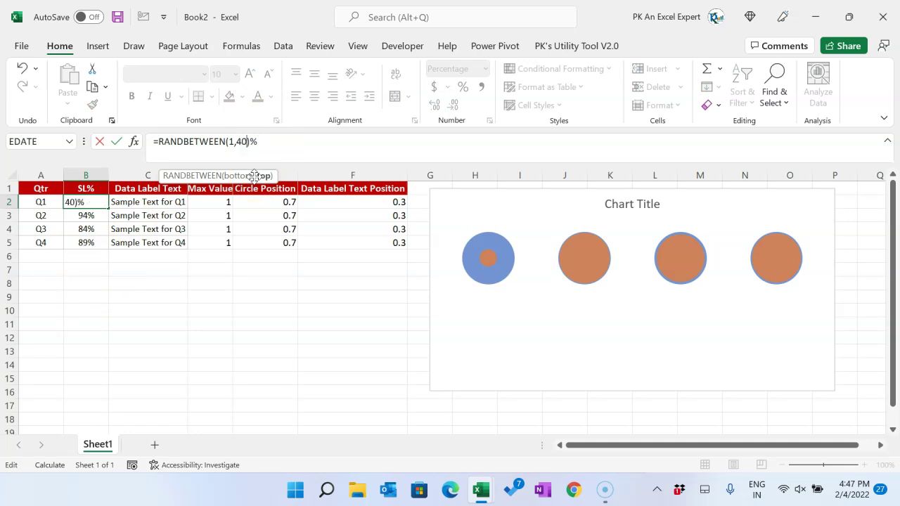
text(40)
key(Return)
key(Up)
key(shift+Down)
key(shift+Down)
key(shift+Down)
key(ctrl+d)
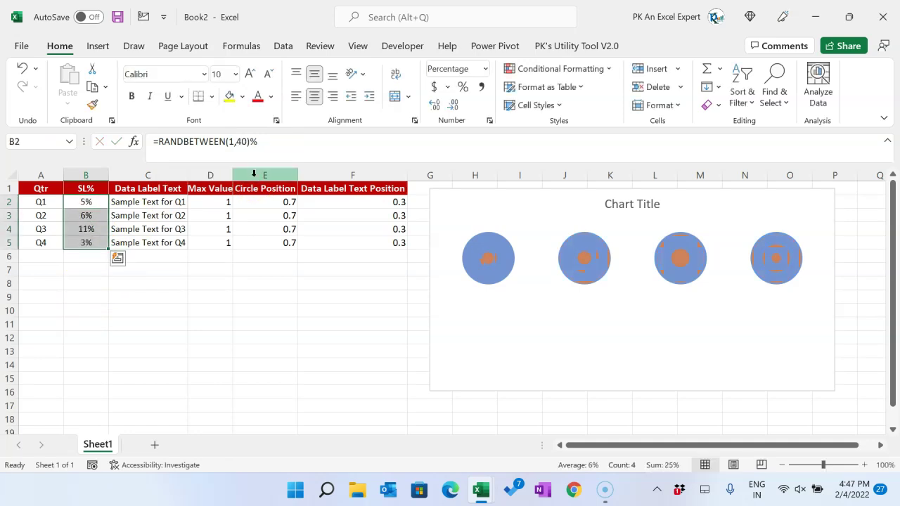
click(496, 242)
click(495, 243)
Fill the Q1 outer circle light peach and its inner bubble orange with no outline.
mouse_move(489, 243)
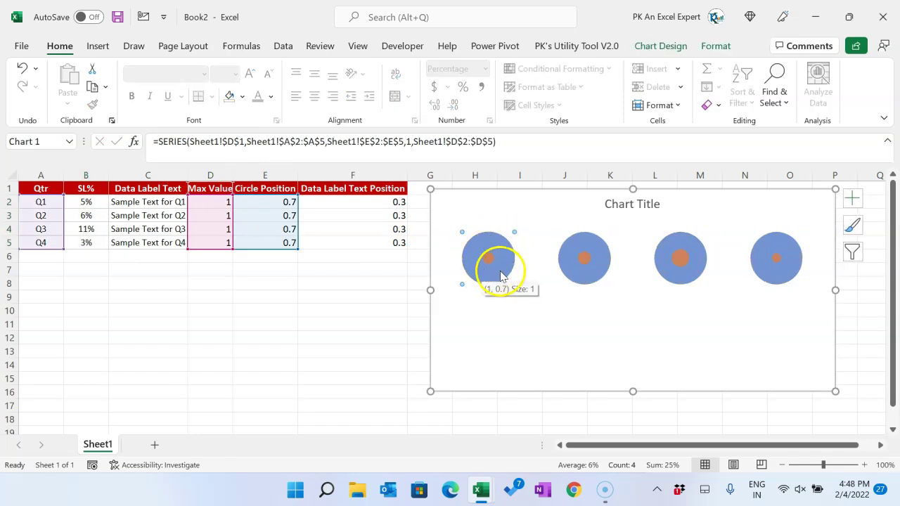
click(715, 46)
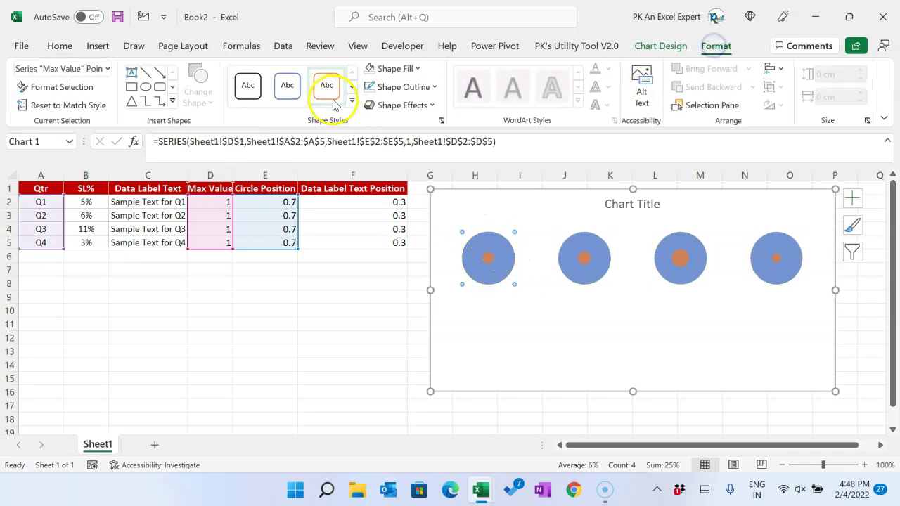
click(417, 68)
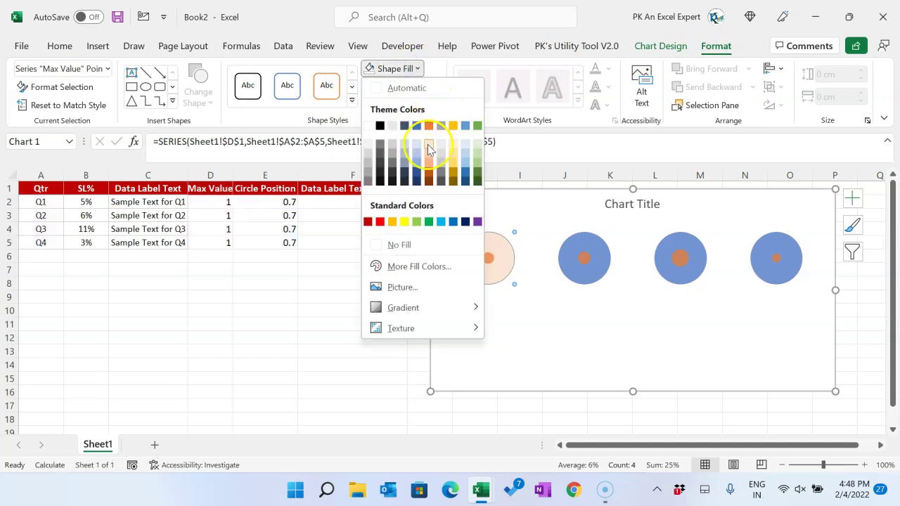
click(429, 143)
click(490, 260)
click(490, 260)
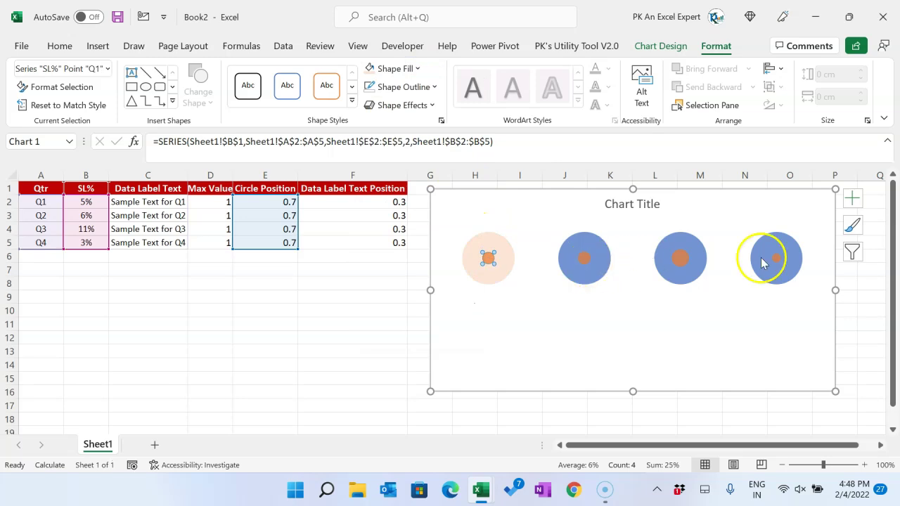
click(395, 73)
click(429, 126)
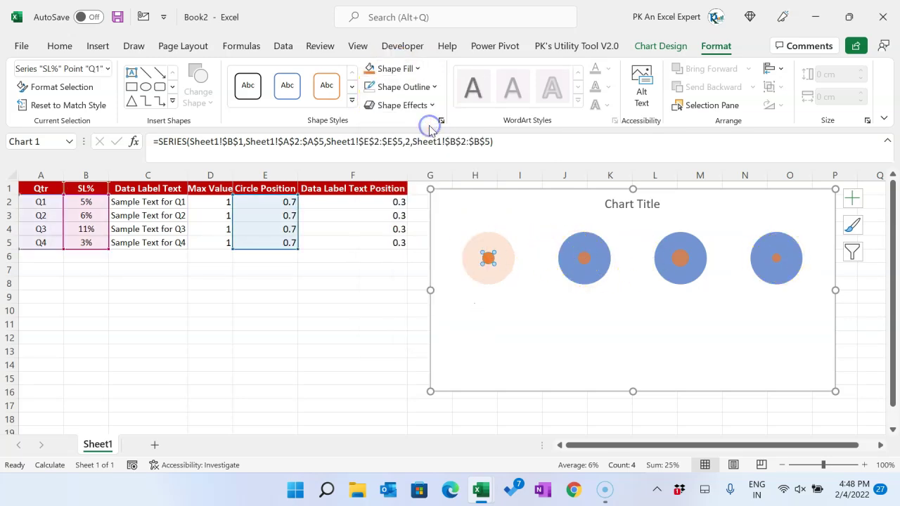
click(393, 86)
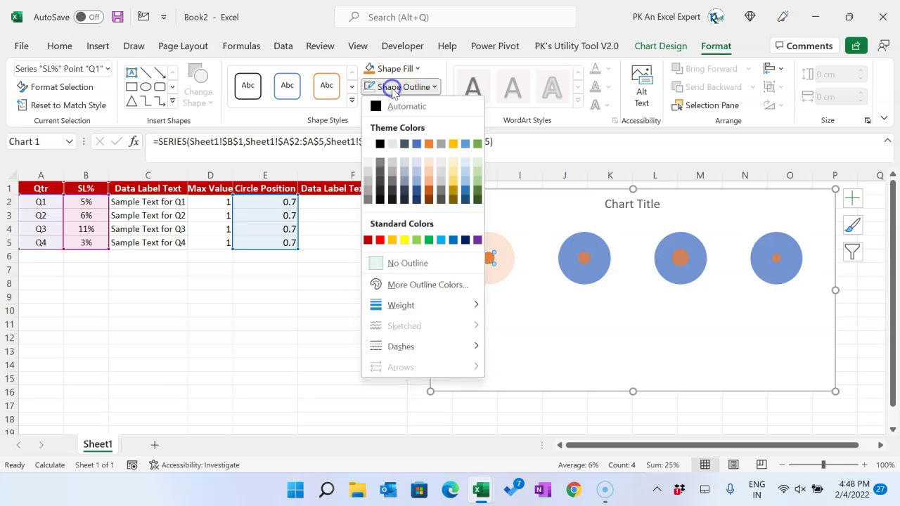
click(415, 263)
key(Escape)
Fill the Q2 outer circle light green and its inner dot green.
click(591, 248)
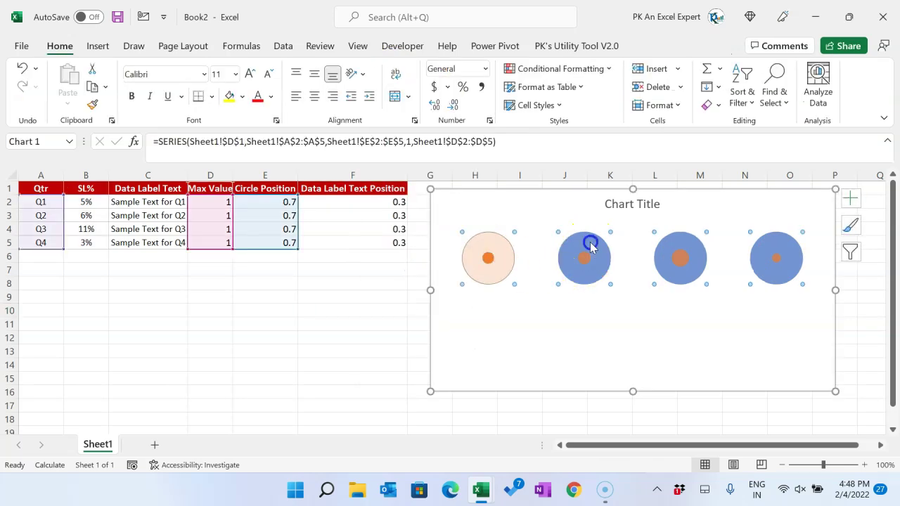
click(587, 242)
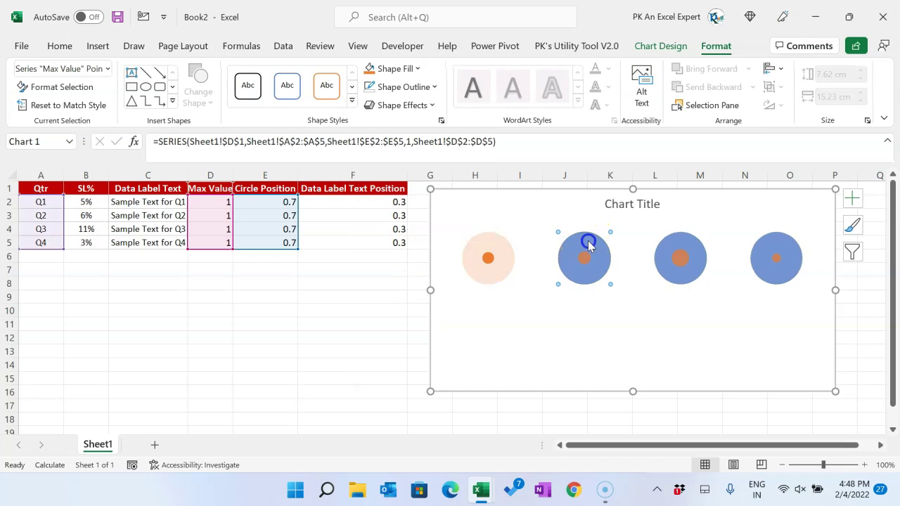
click(595, 249)
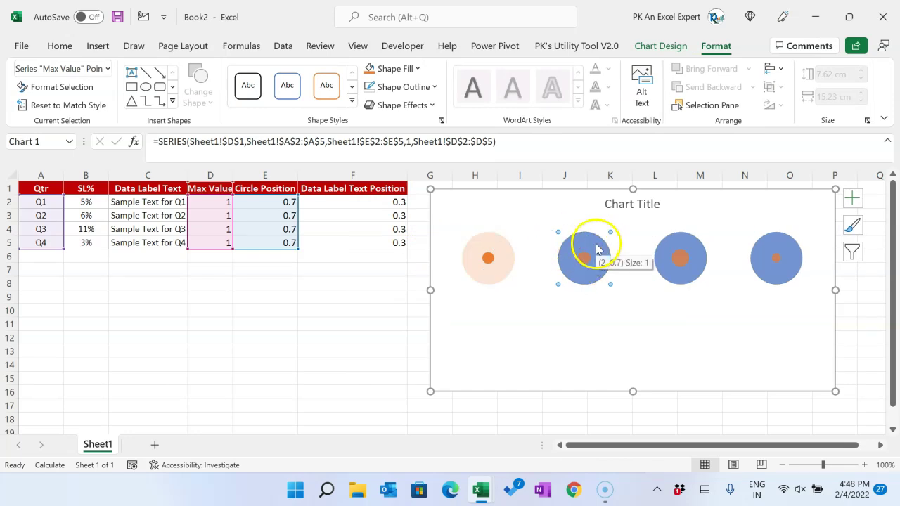
click(417, 68)
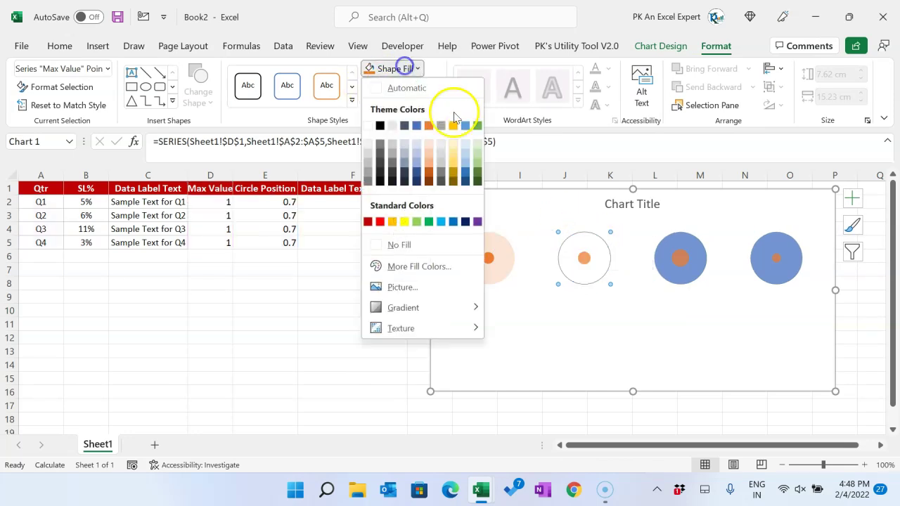
click(476, 146)
click(585, 260)
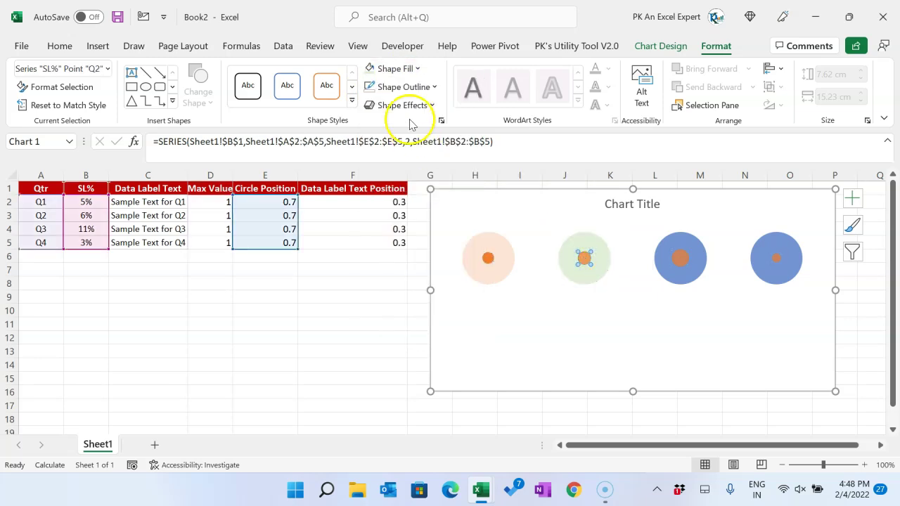
click(404, 68)
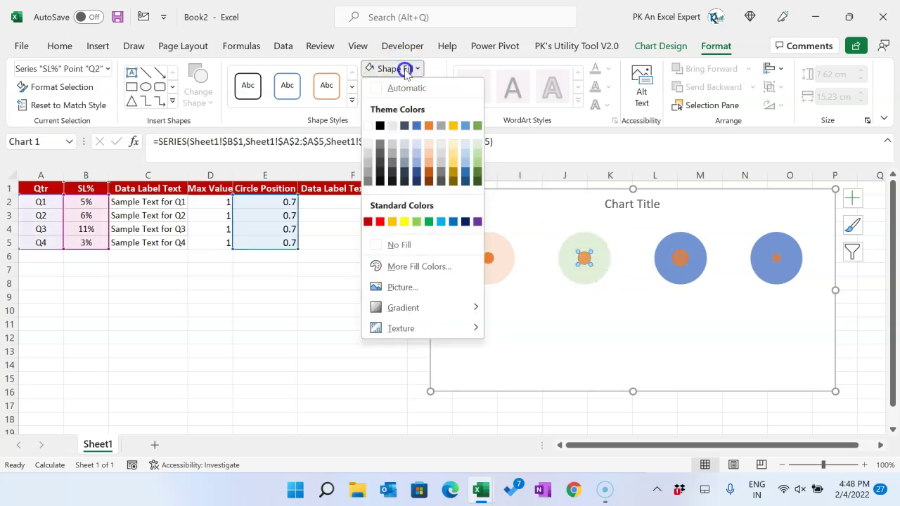
click(418, 222)
click(605, 247)
click(405, 295)
Fill the Q3 outer circle light gold and its inner dot gold.
click(682, 244)
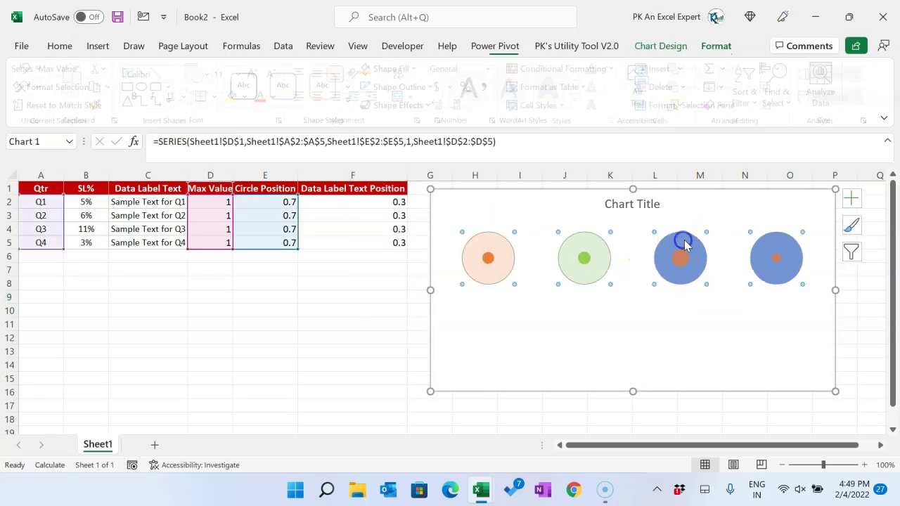
click(684, 243)
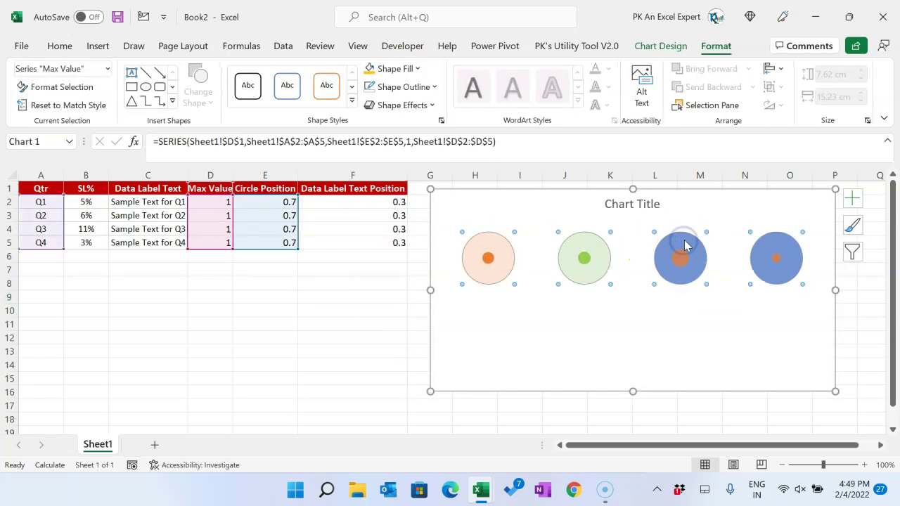
click(407, 69)
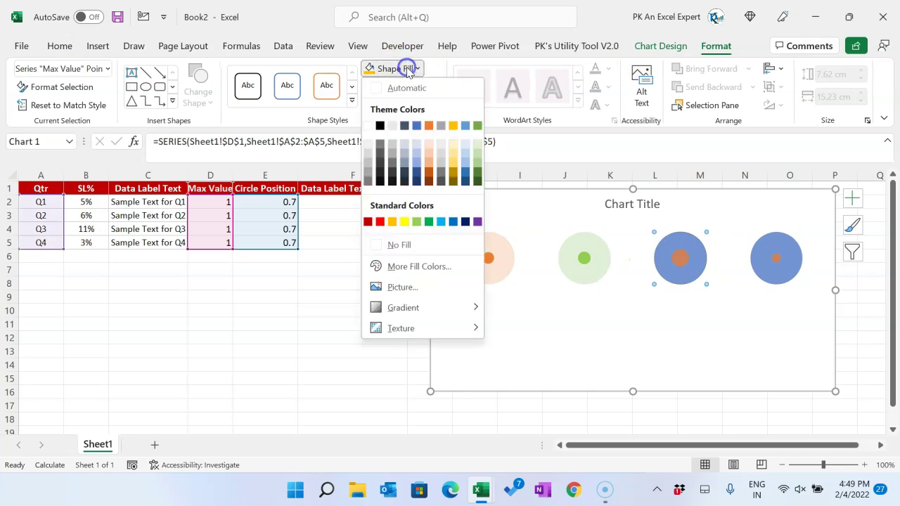
click(454, 145)
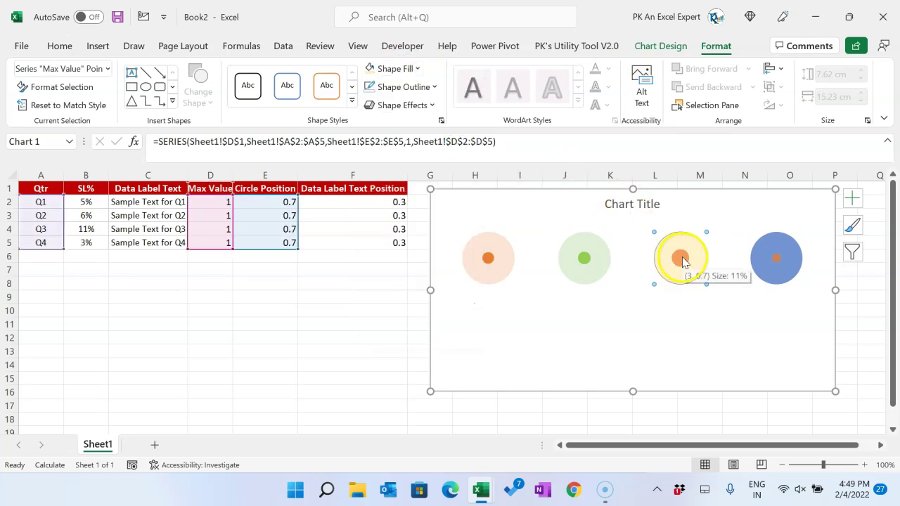
click(682, 260)
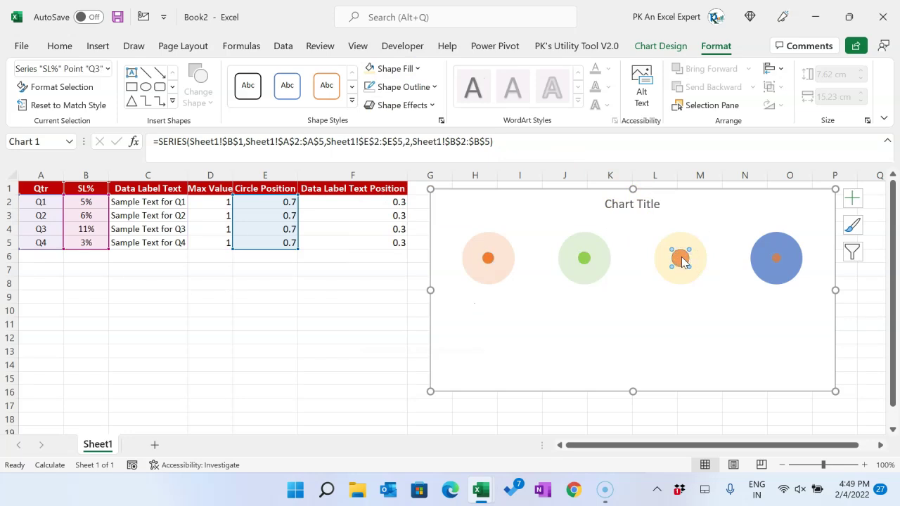
click(401, 68)
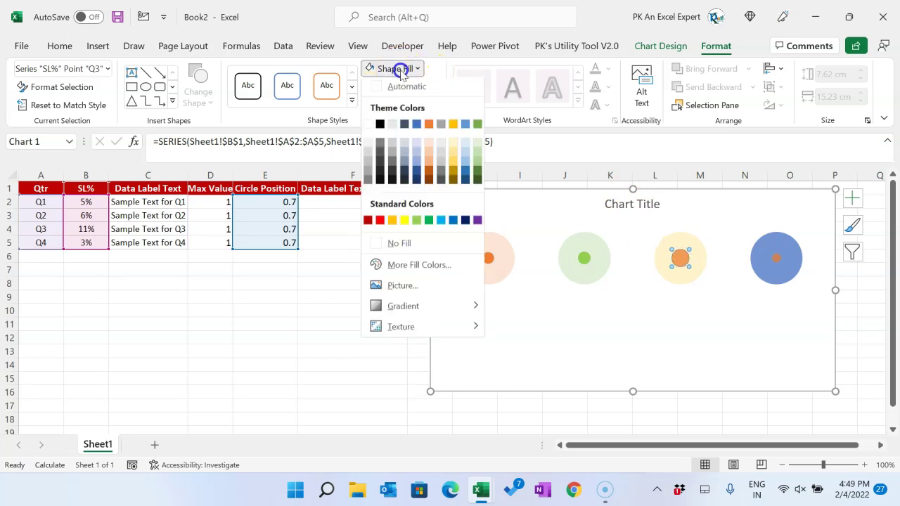
click(453, 128)
Fill the Q4 outer circle light blue and its inner dot blue.
click(775, 241)
click(780, 243)
click(405, 68)
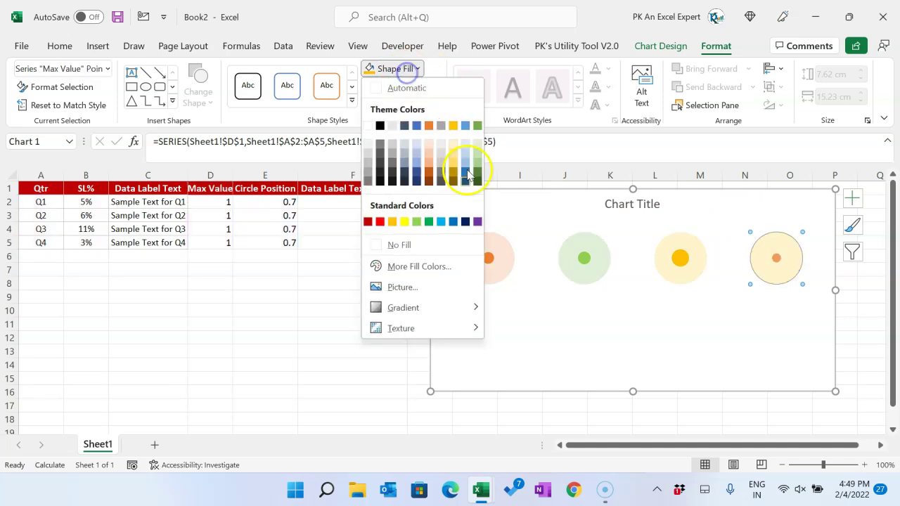
click(467, 146)
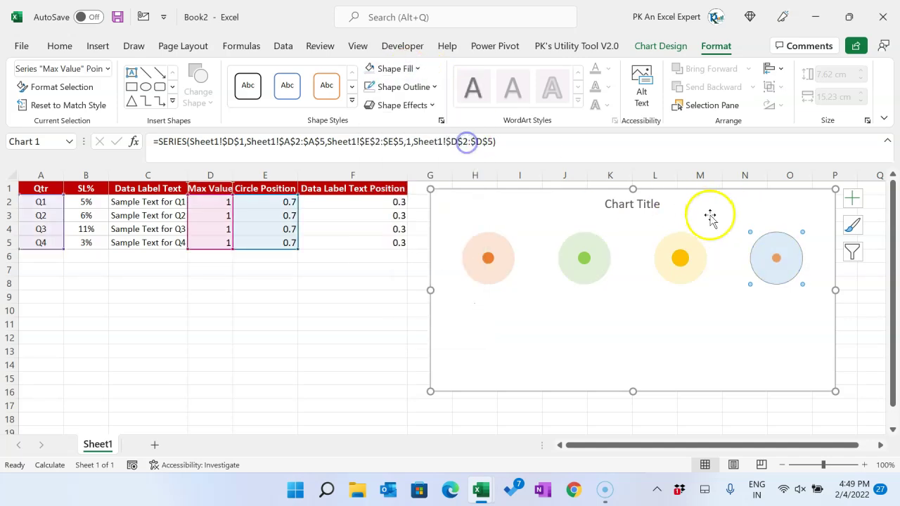
click(776, 259)
click(397, 68)
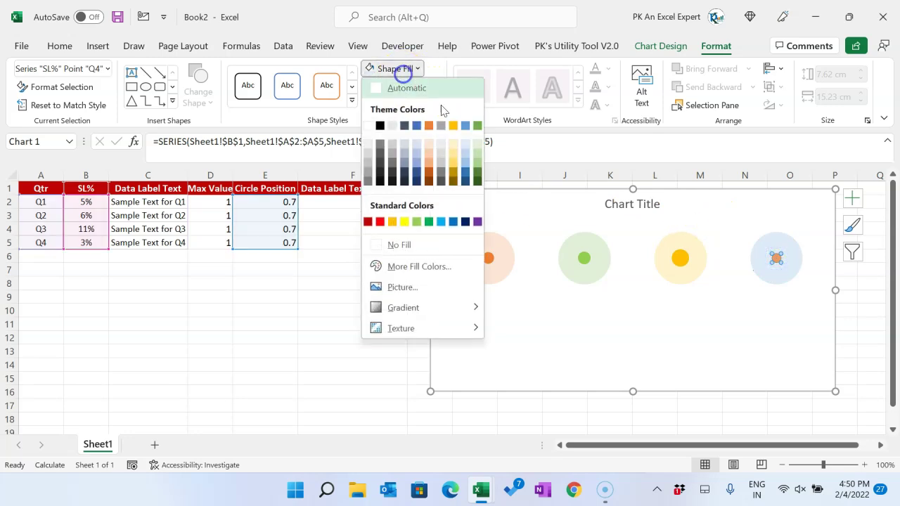
click(441, 224)
click(369, 259)
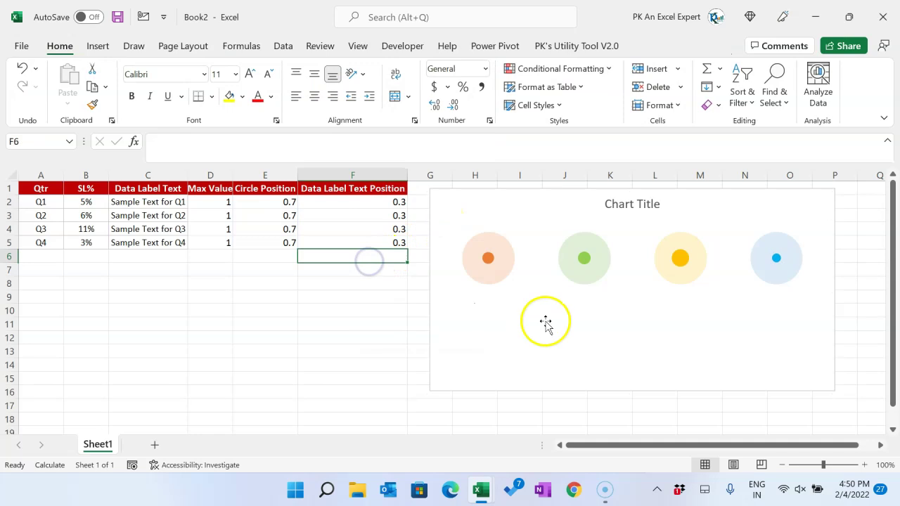
Raise the RANDBETWEEN limit in B2:B5 to 100 and recalculate with F9, giving 84%, 41%, 95%, 14%.
click(257, 296)
click(86, 202)
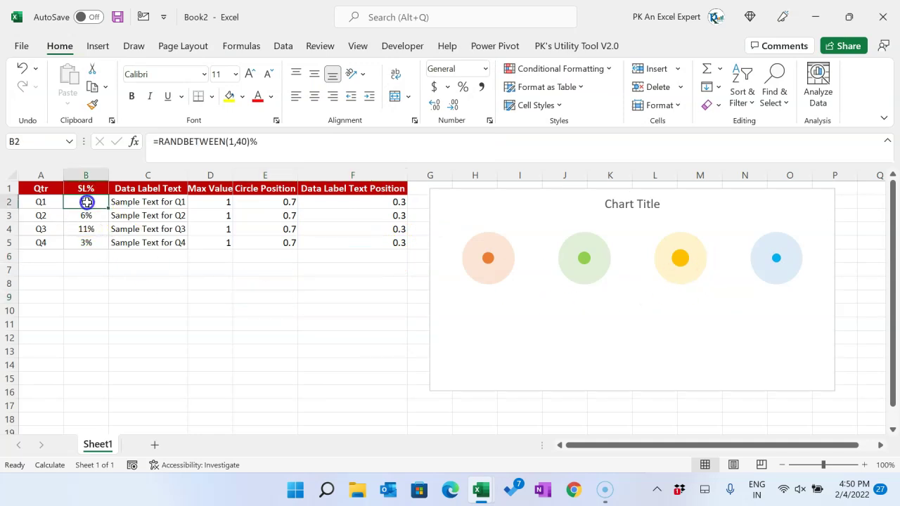
double_click(243, 141)
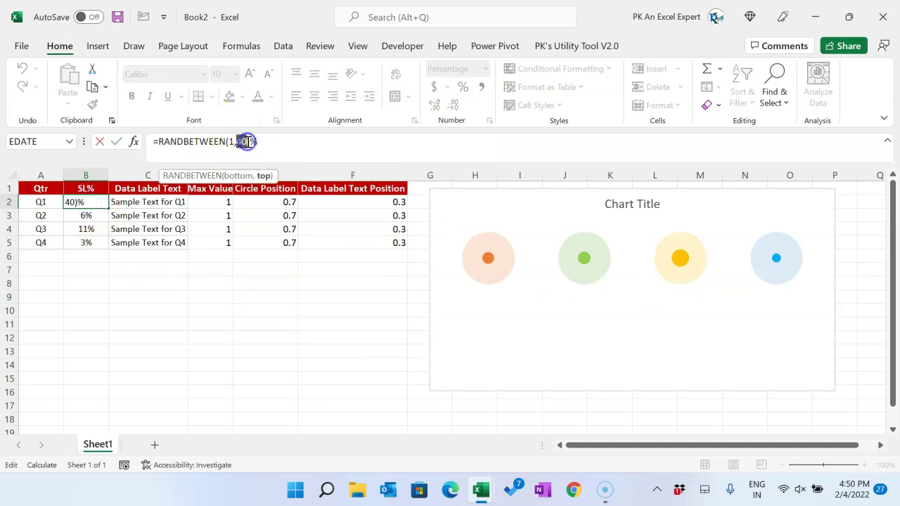
key(Return)
key(Up)
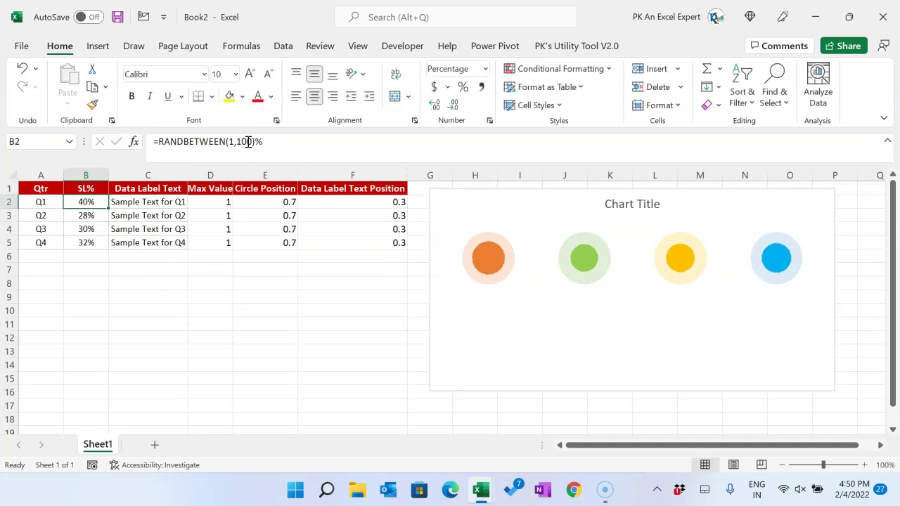
key(ctrl+shift+Down)
key(ctrl+d)
click(300, 380)
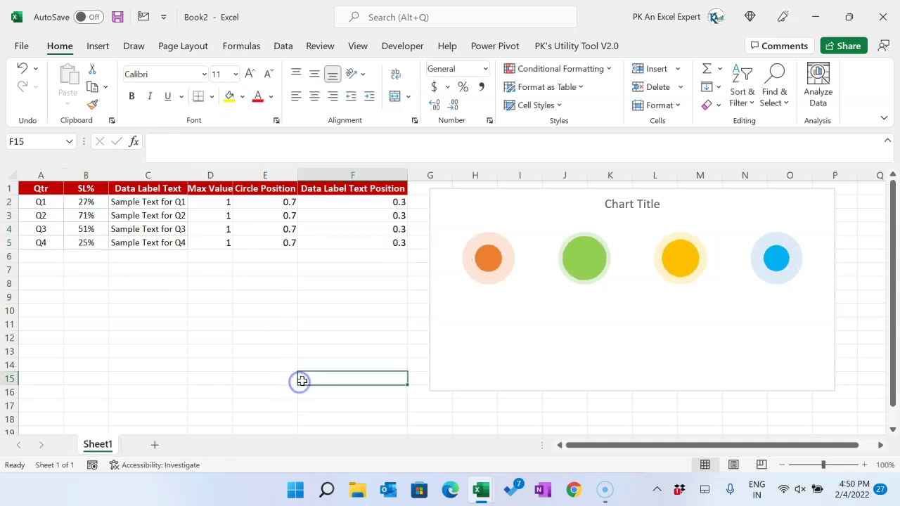
key(F9)
key(F9)
key(F9)
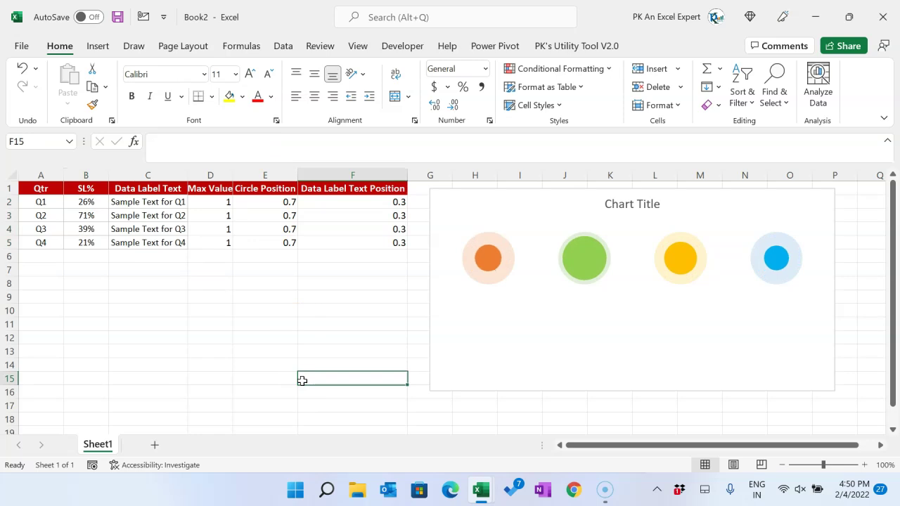
key(F9)
key(F9)
key(F9)
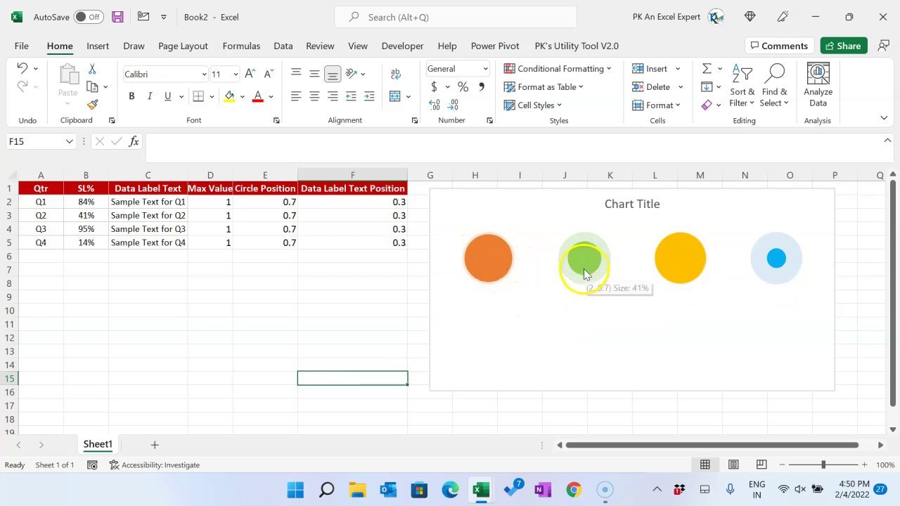
click(776, 244)
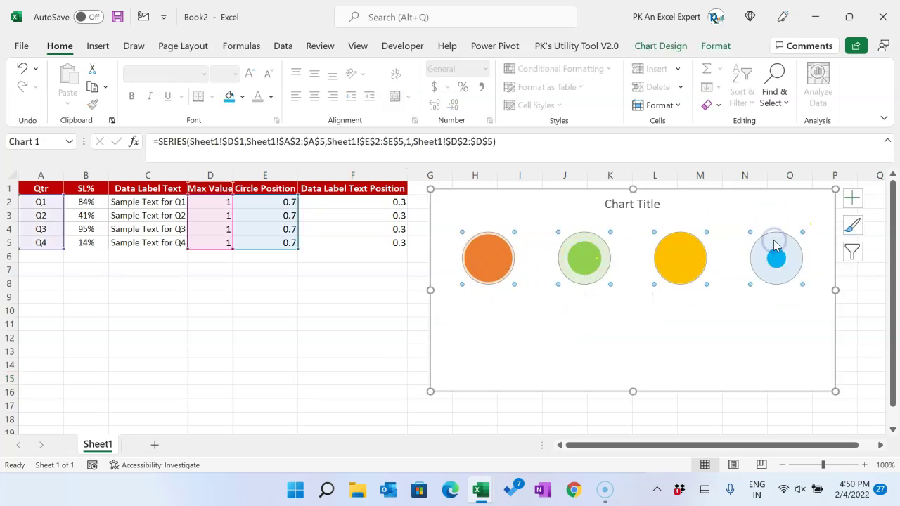
Add data labels to the Max Value circles and position them below each circle.
right_click(776, 243)
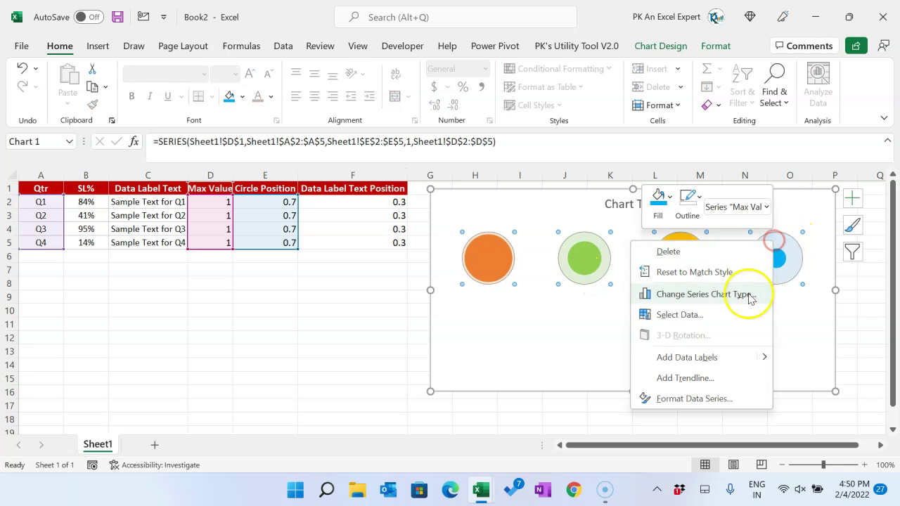
click(710, 357)
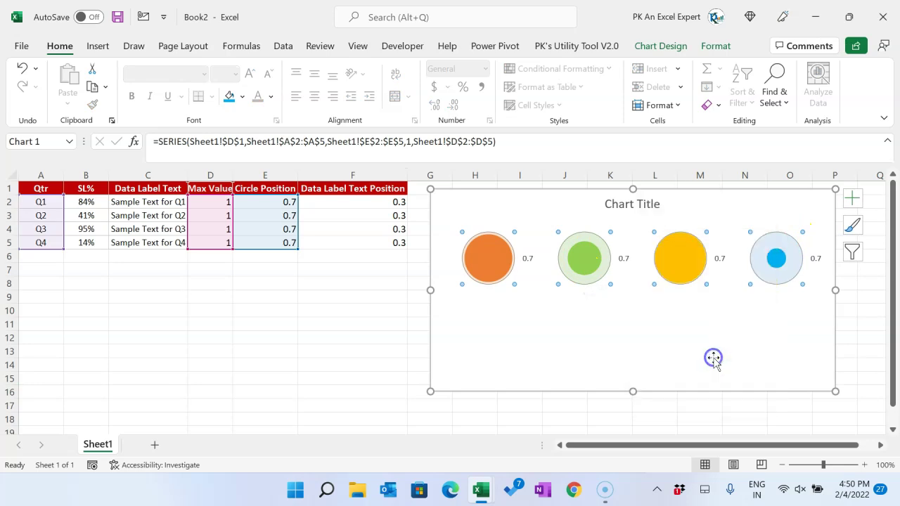
click(527, 258)
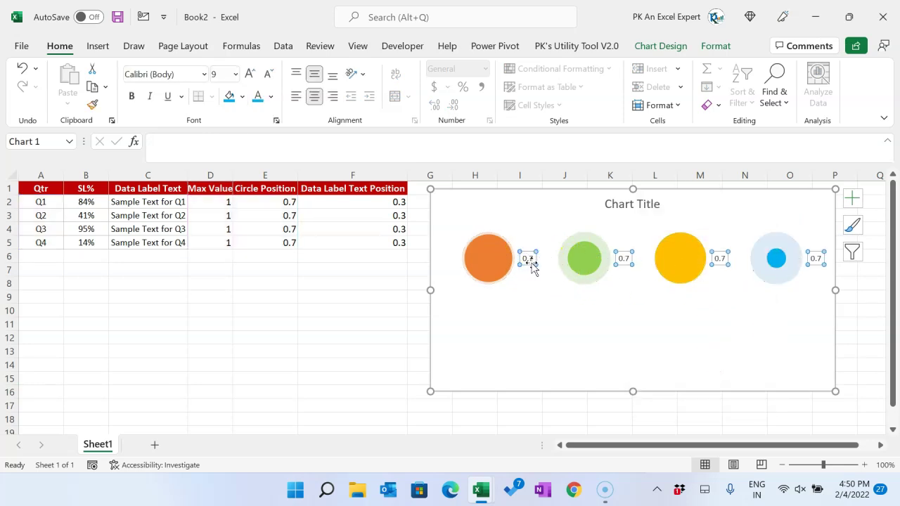
right_click(531, 263)
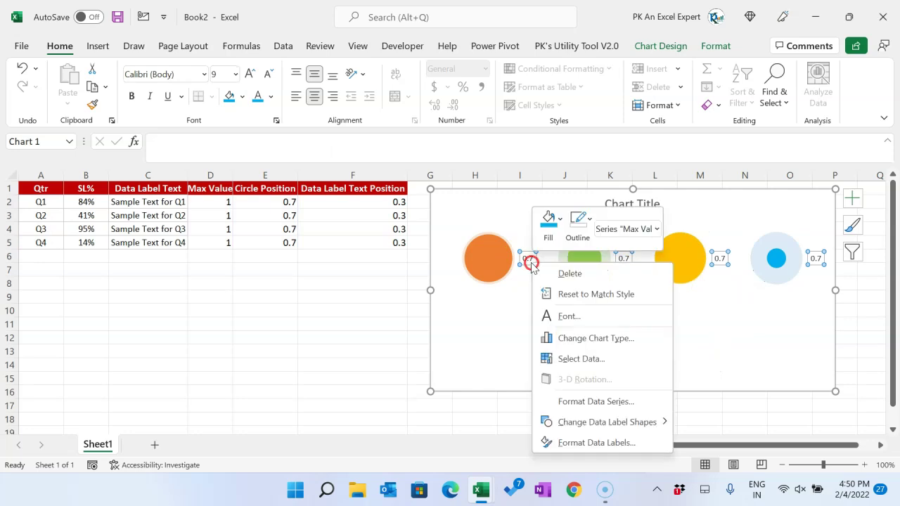
click(617, 443)
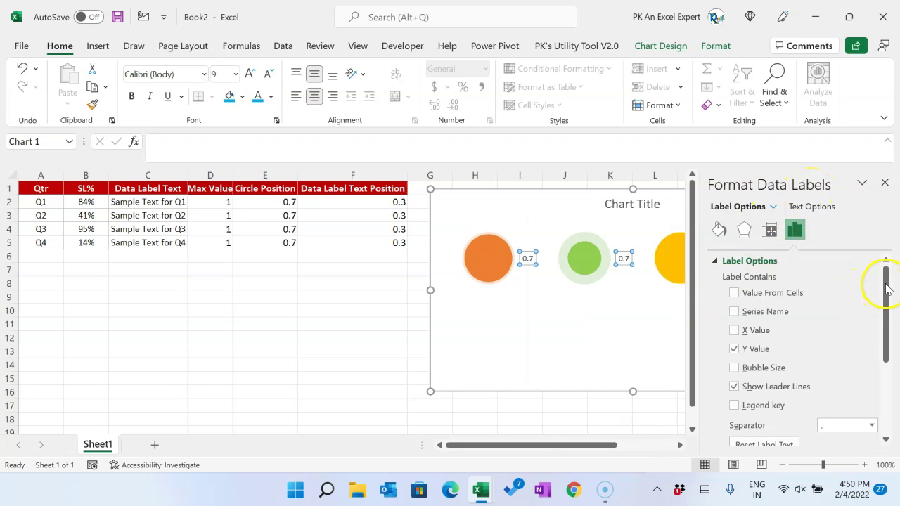
drag(887, 285, 886, 365)
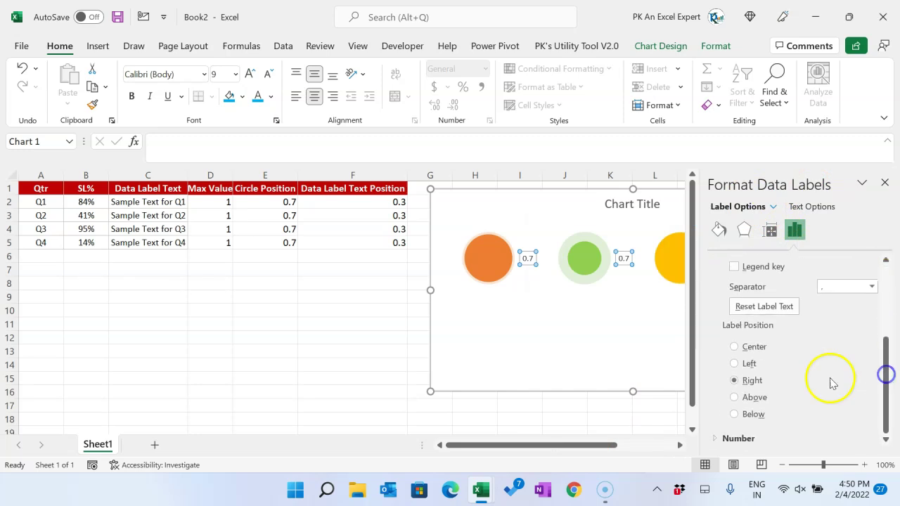
click(750, 415)
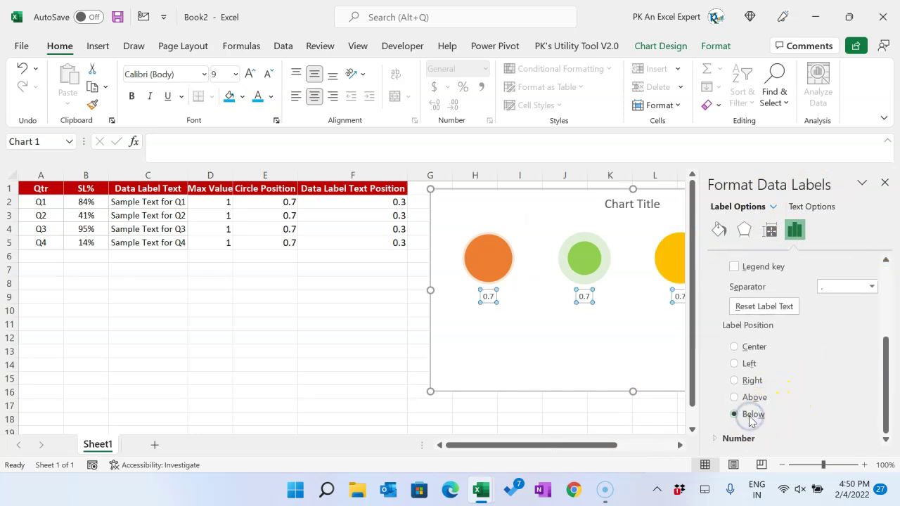
drag(887, 406, 888, 297)
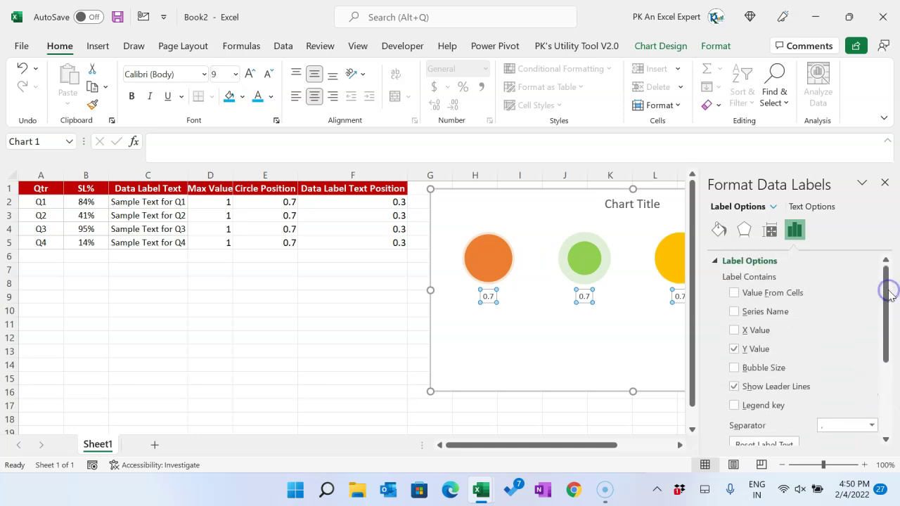
Make the circle labels show the B2:B5 values (84%, 41%, 95%, 14%) instead of the Y value 0.7.
click(750, 294)
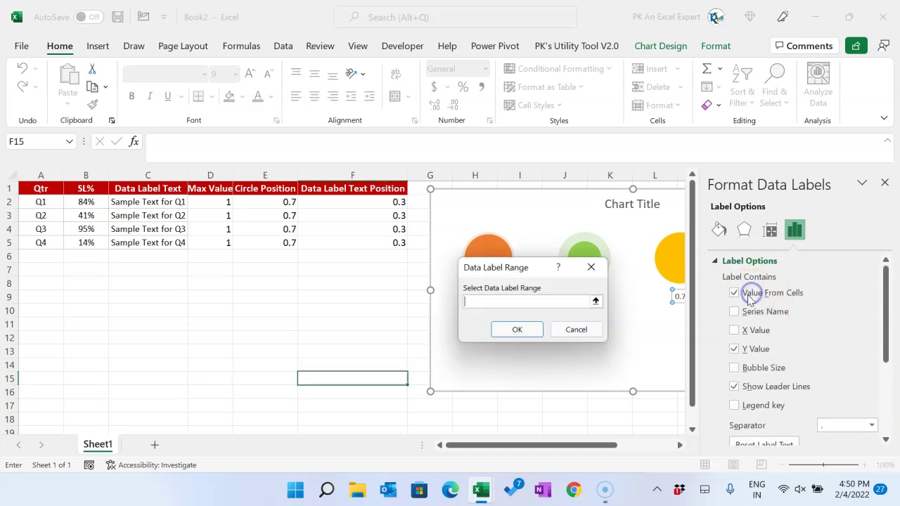
click(92, 203)
drag(92, 203, 92, 242)
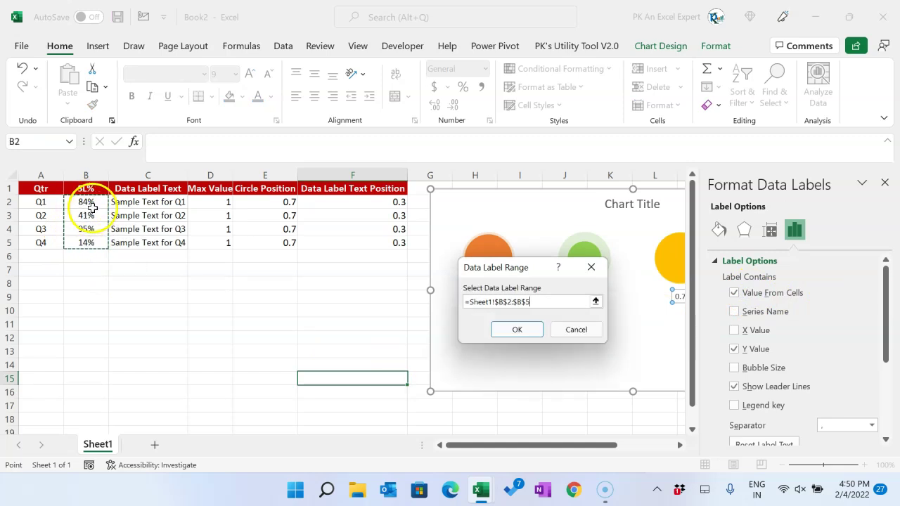
click(517, 329)
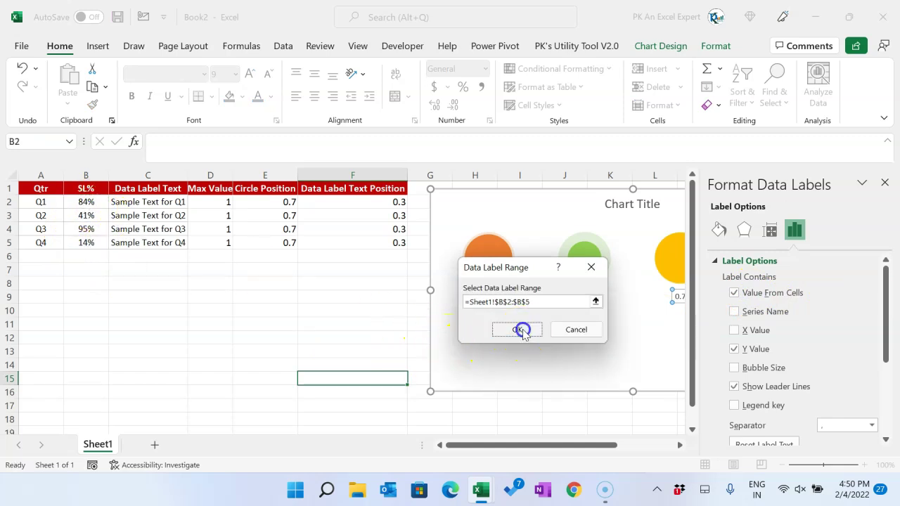
click(734, 351)
click(883, 182)
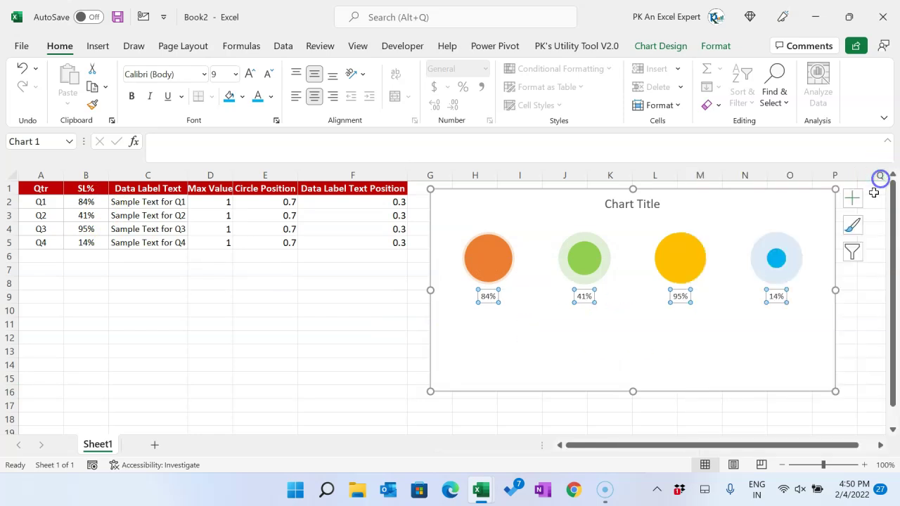
click(615, 365)
click(486, 296)
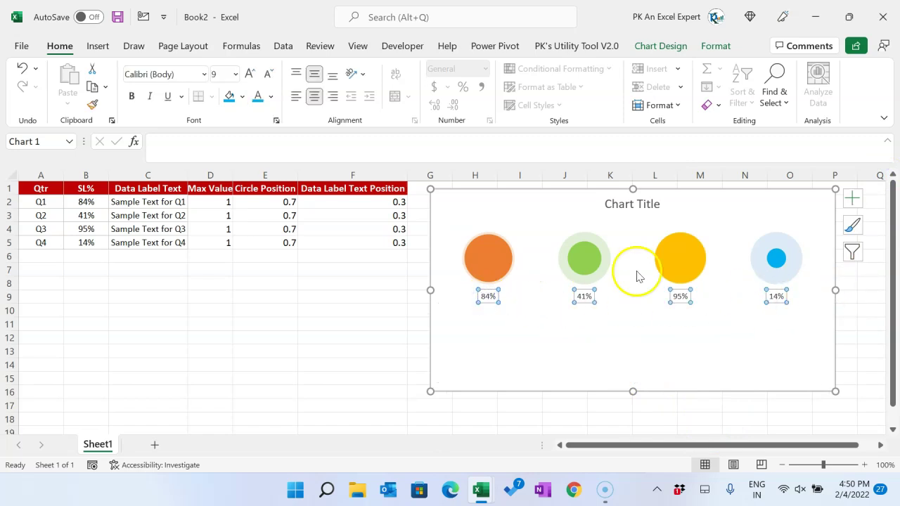
Set the percentage labels to 30 pt Arial Rounded MT Bold.
click(224, 74)
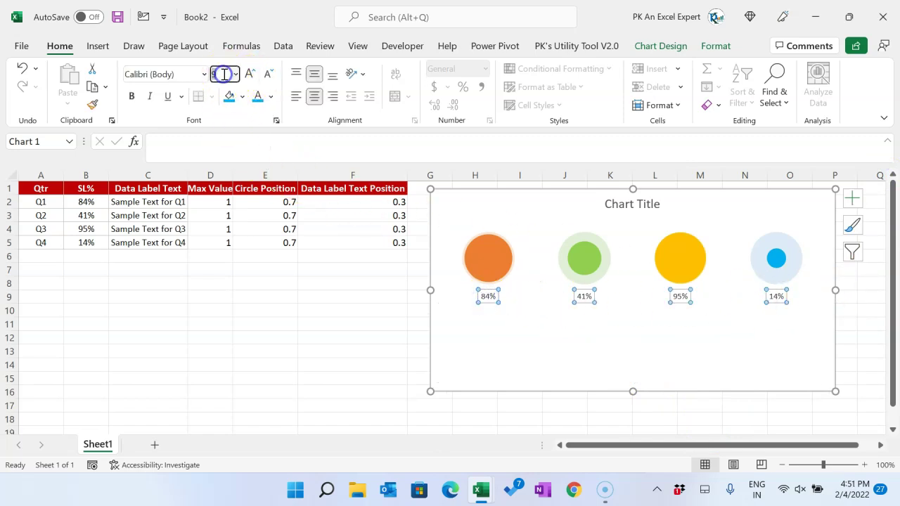
text(30)
key(Return)
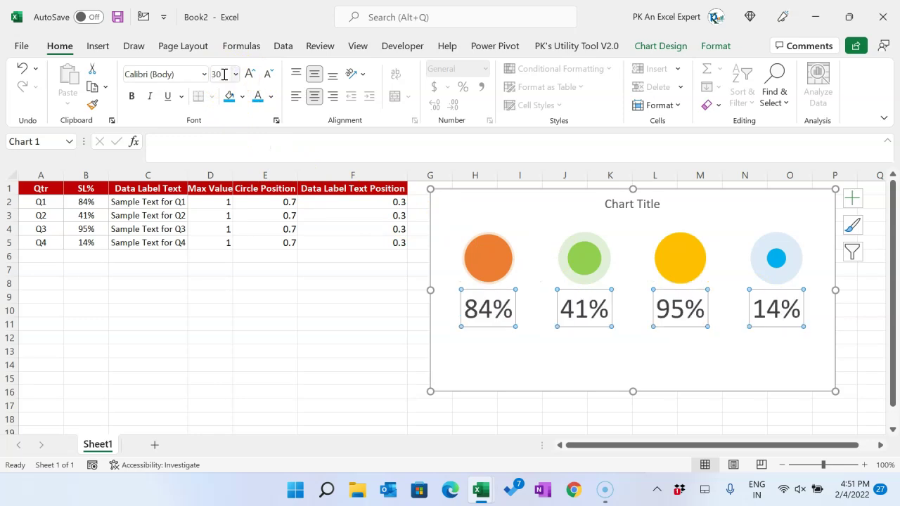
click(196, 74)
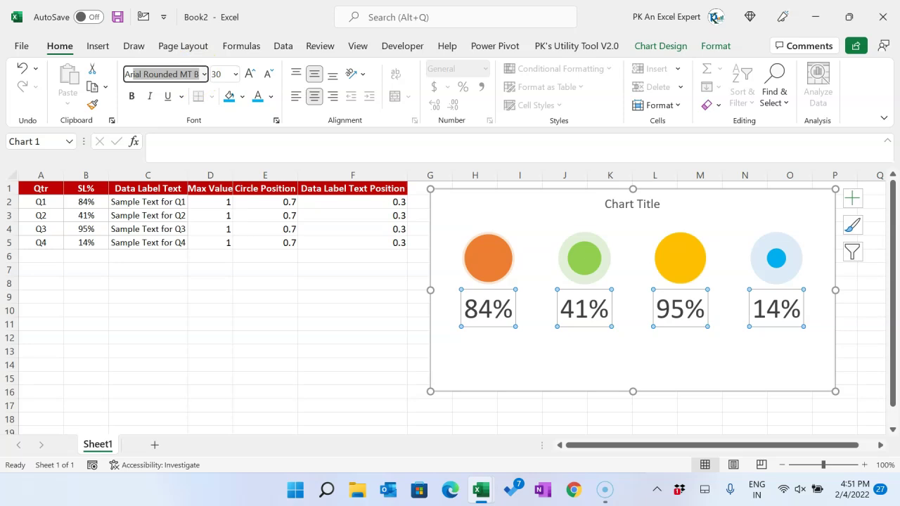
text(Ar)
key(Return)
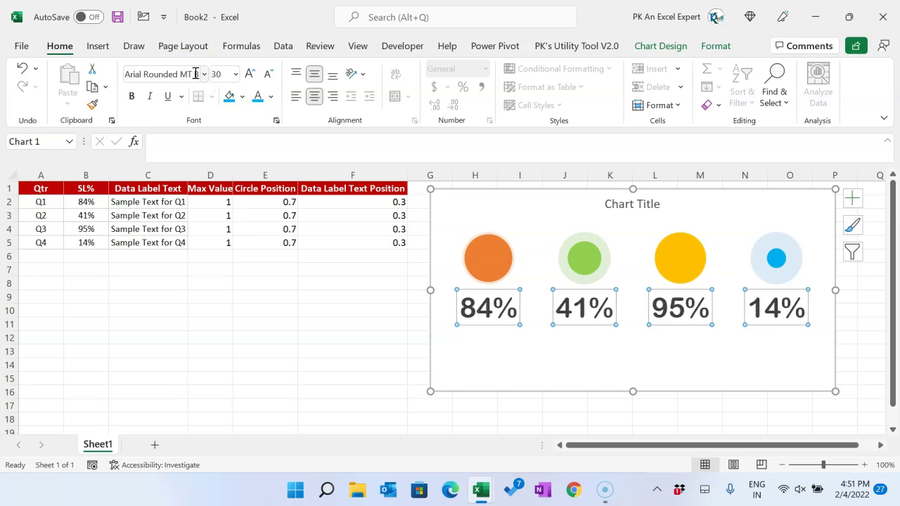
Colour the labels to match their circles: 84% orange, 41% light green, 95% gold, 14% light blue.
click(485, 321)
click(505, 324)
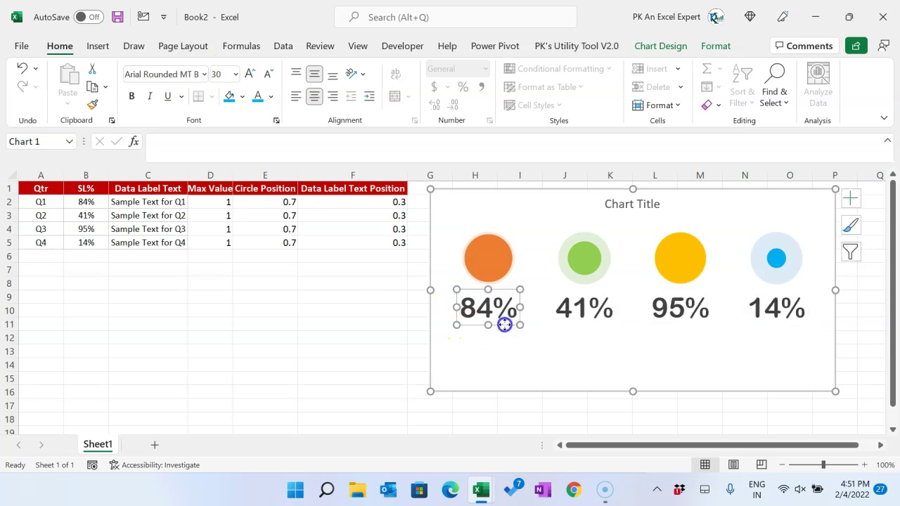
click(271, 96)
click(318, 155)
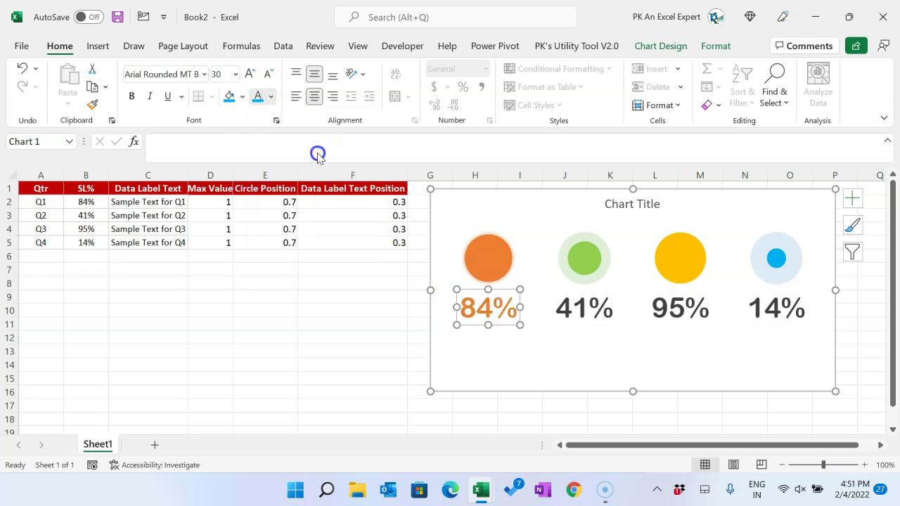
click(577, 317)
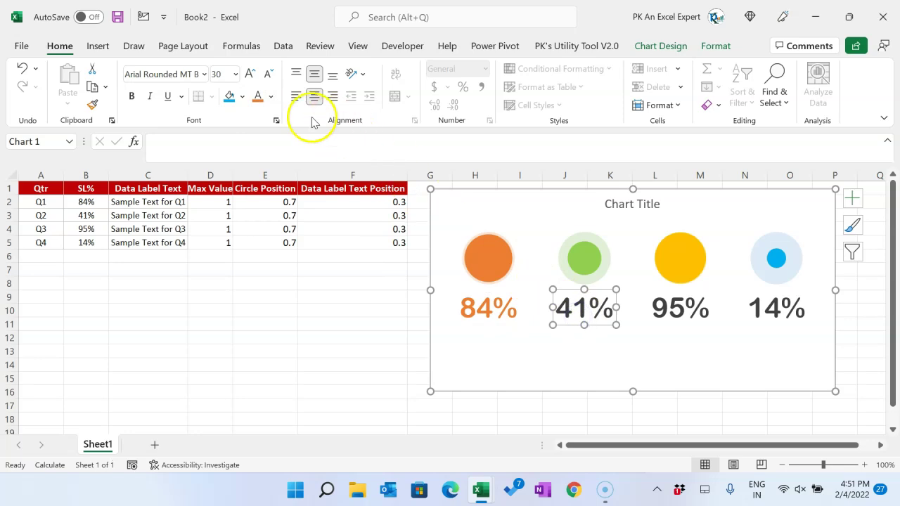
click(271, 96)
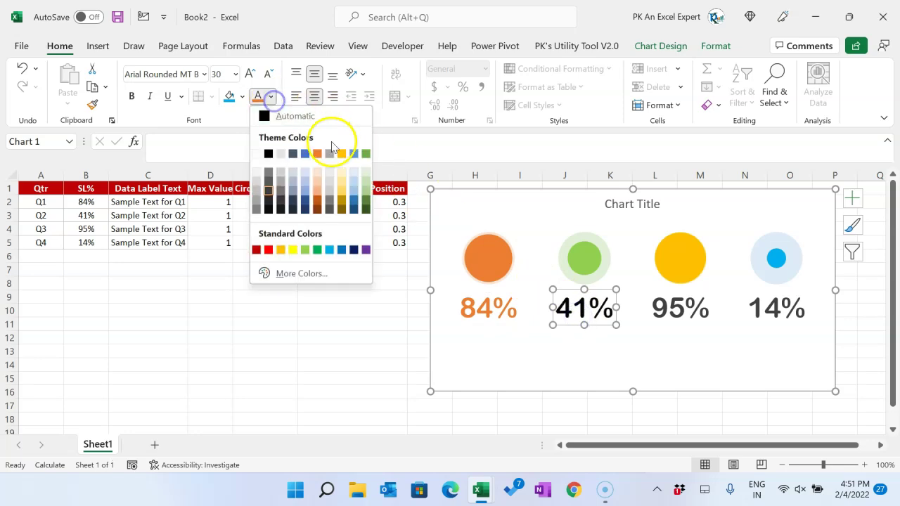
click(305, 249)
click(668, 313)
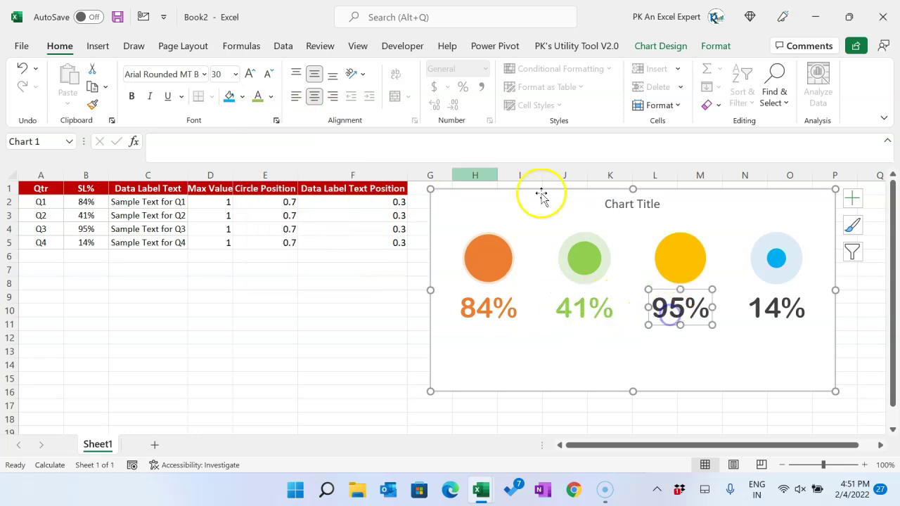
click(270, 96)
click(343, 154)
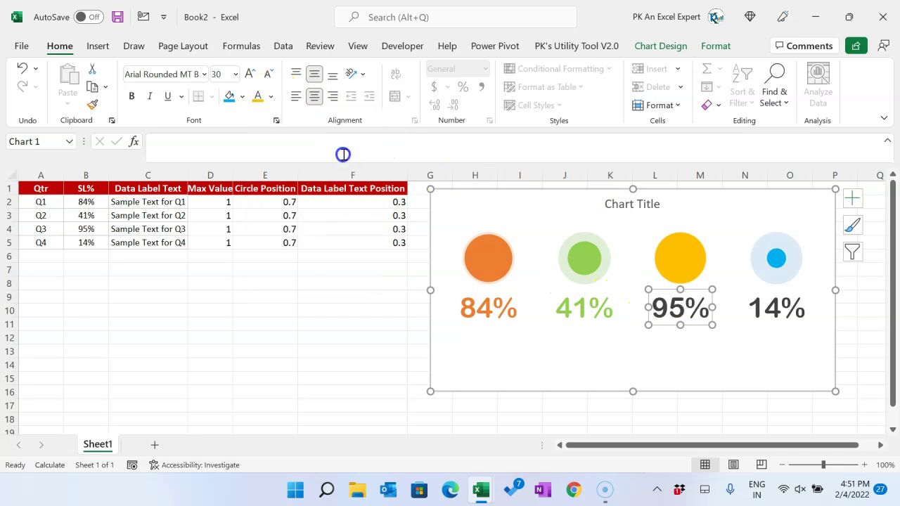
click(776, 309)
click(271, 96)
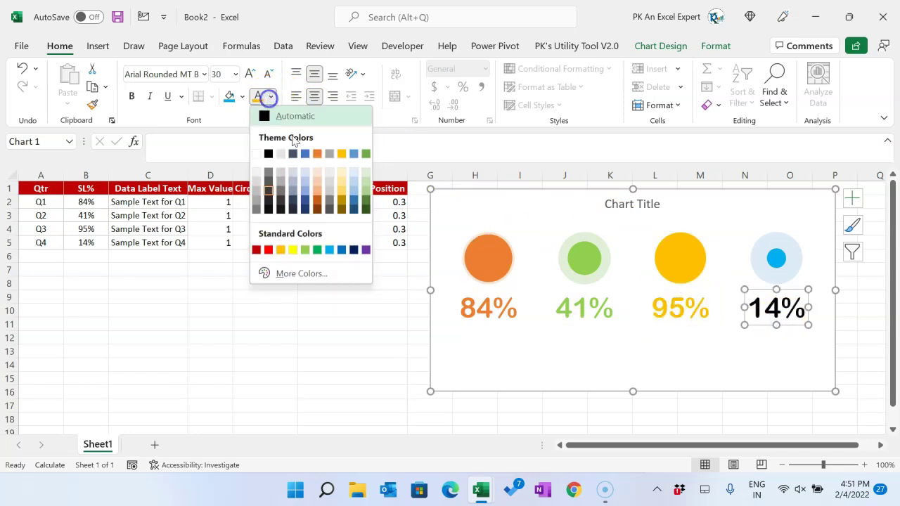
click(331, 249)
Deselect the chart and select the sample description texts in C2:C5.
click(512, 367)
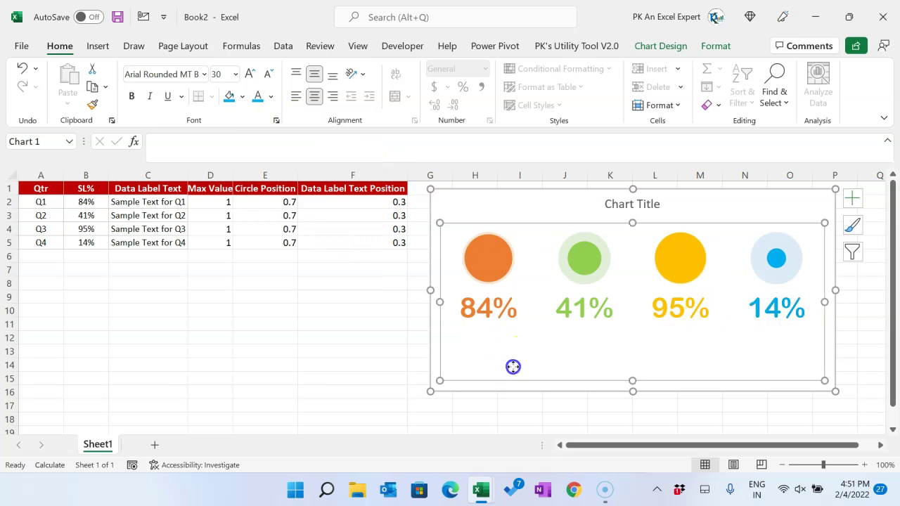
click(395, 350)
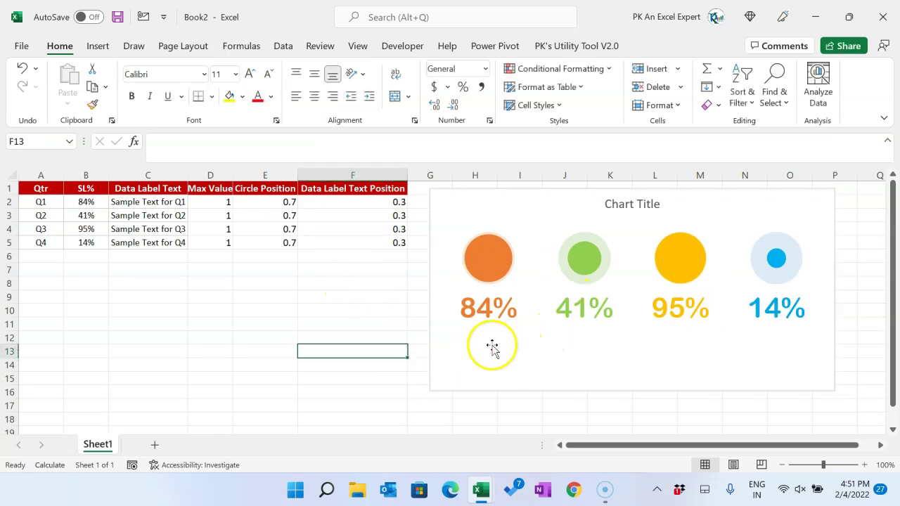
click(155, 201)
drag(155, 201, 153, 242)
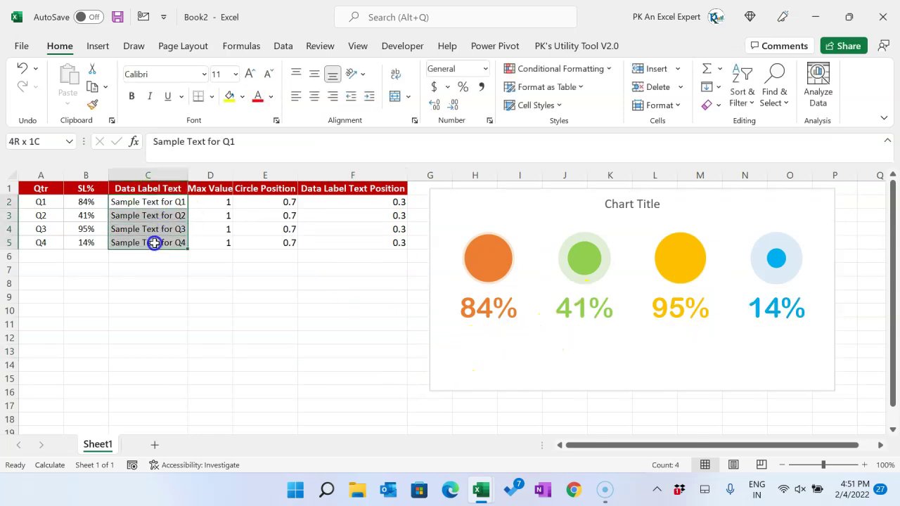
click(153, 189)
drag(147, 205, 152, 242)
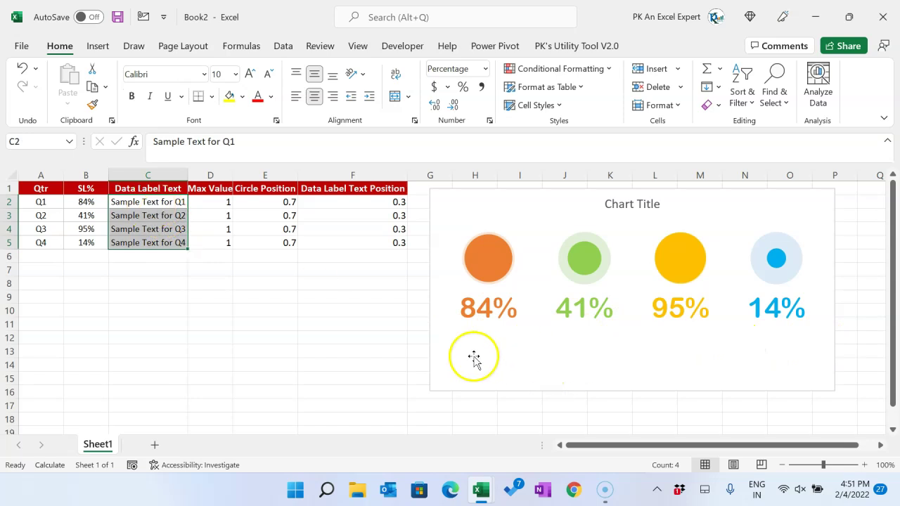
Add a new chart series named from C1 with Q1–Q4 in A2:A5 as X values.
right_click(523, 369)
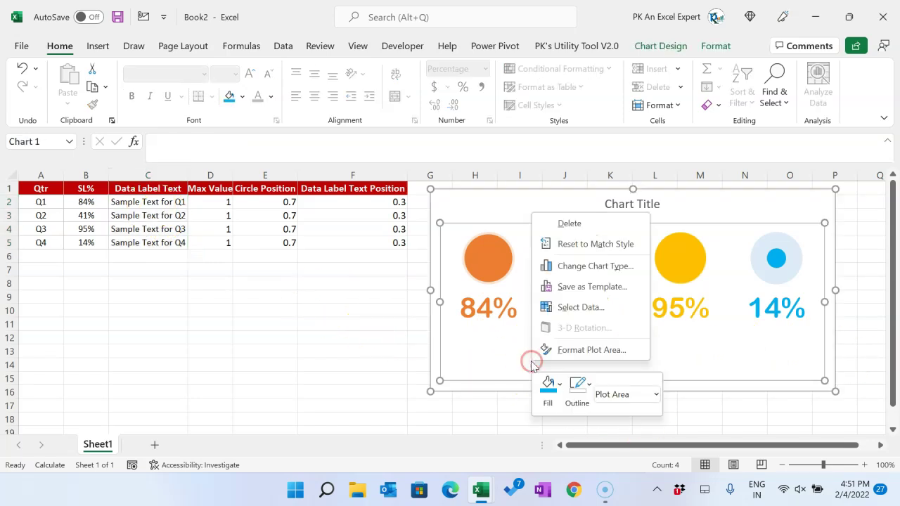
click(570, 309)
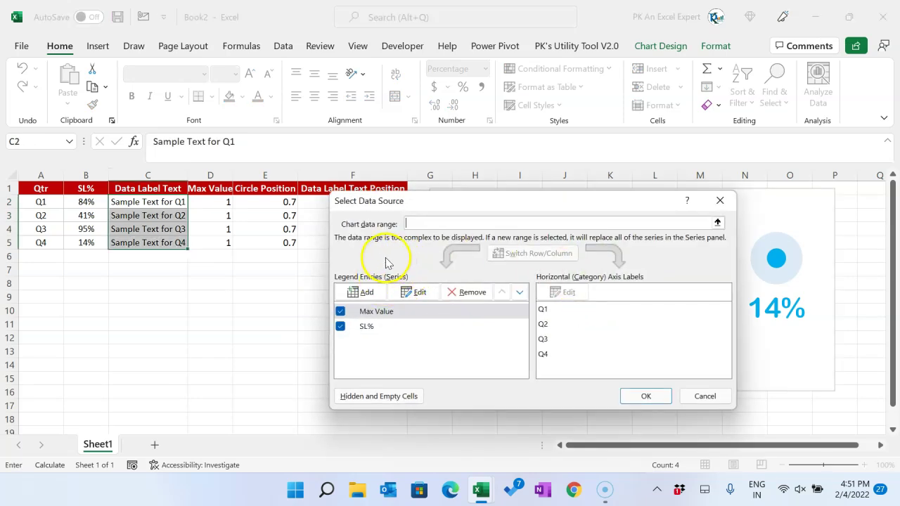
click(374, 298)
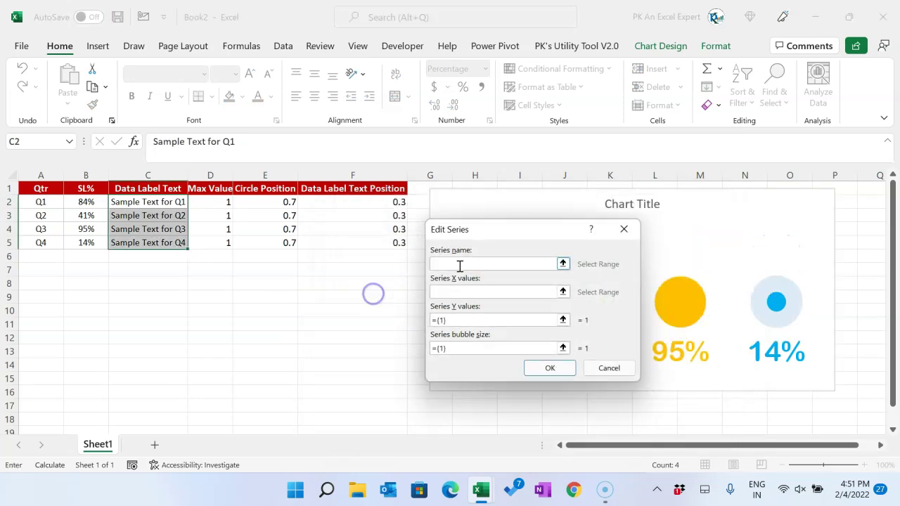
click(158, 189)
click(473, 292)
drag(40, 204, 42, 236)
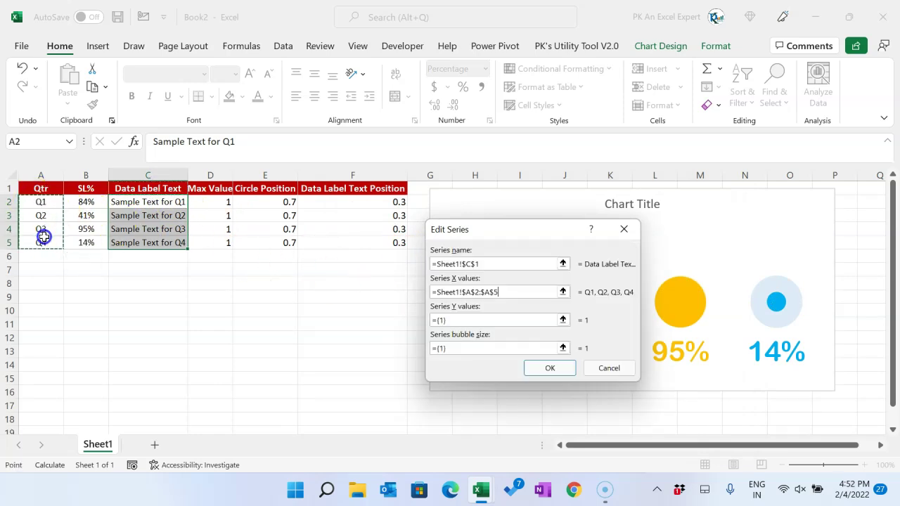
Use F2:F5 as the new series' Y values and bubble sizes, and confirm.
click(477, 320)
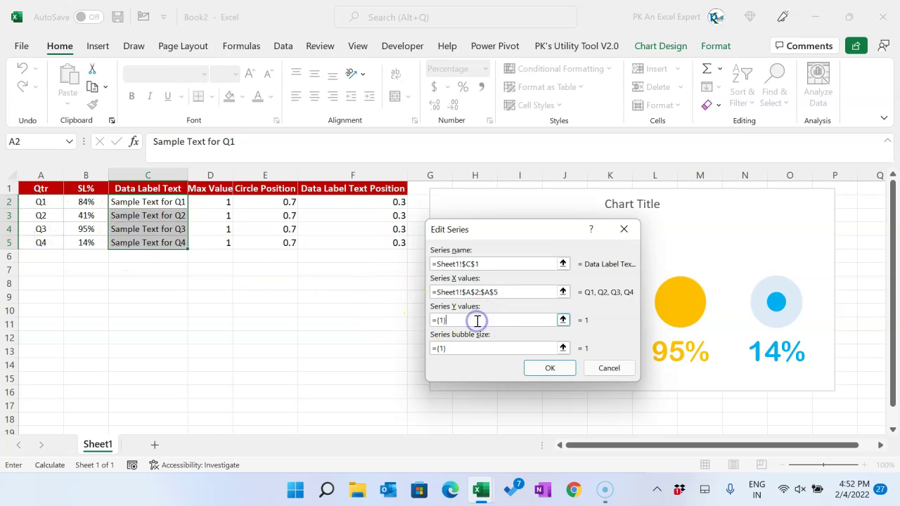
click(365, 200)
drag(366, 202, 364, 241)
click(482, 349)
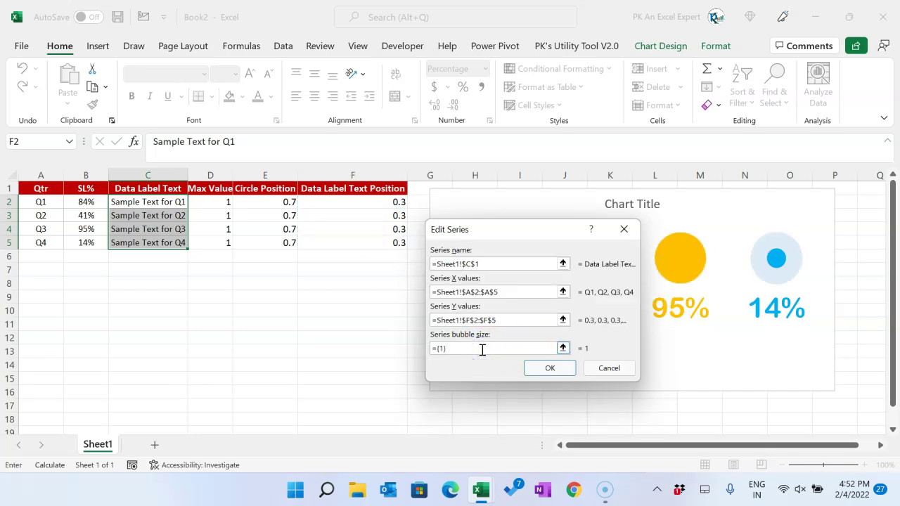
drag(370, 203, 380, 241)
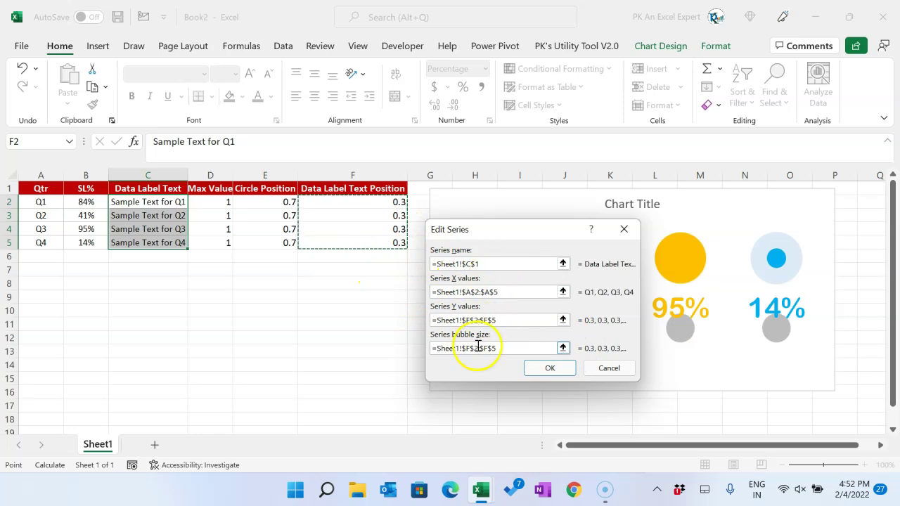
click(549, 367)
click(632, 395)
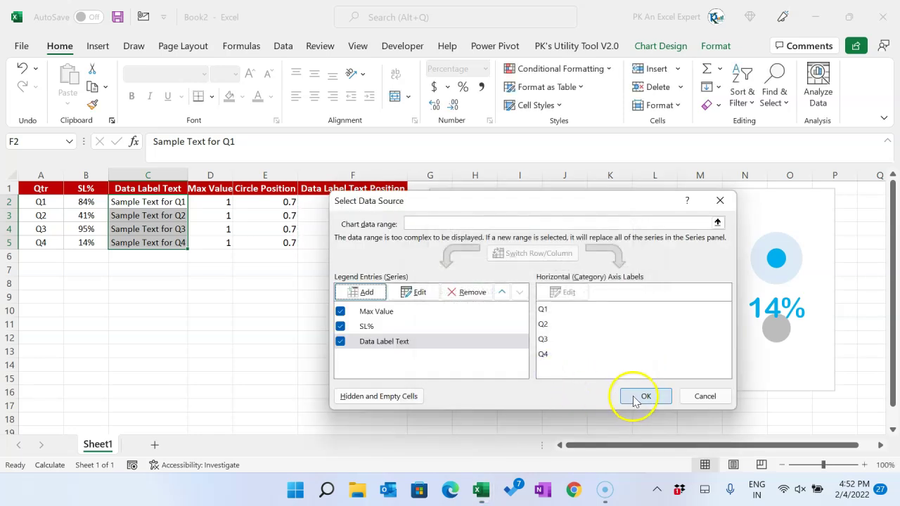
Label the grey bubbles with the Data Label Text cells C2:C5 below each point, hiding the Y value.
right_click(493, 330)
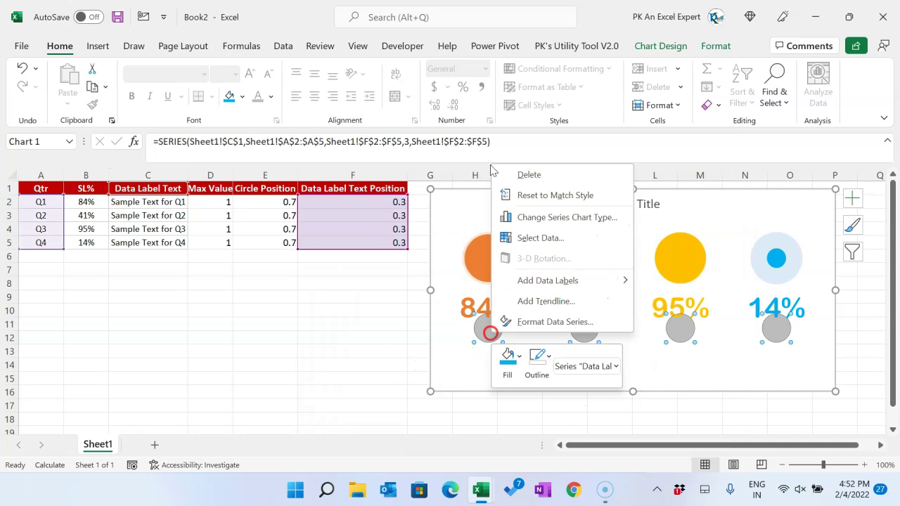
click(551, 280)
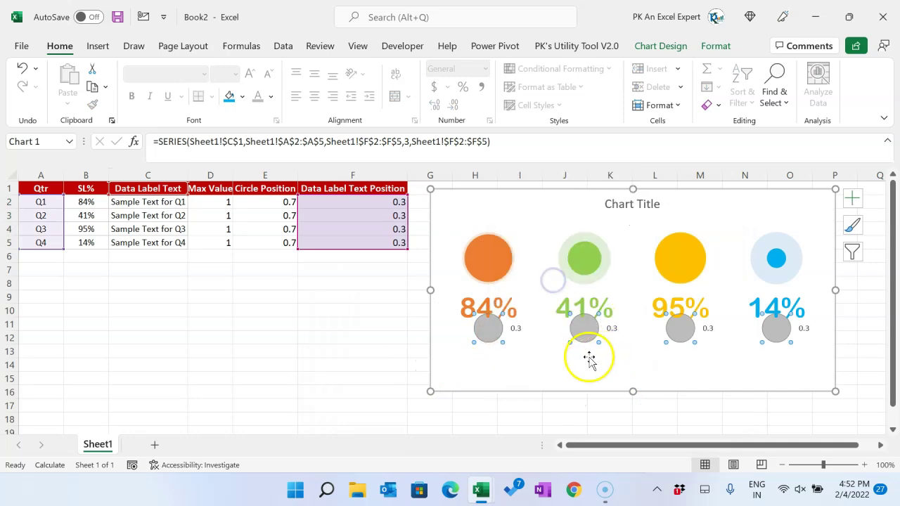
click(515, 328)
right_click(515, 332)
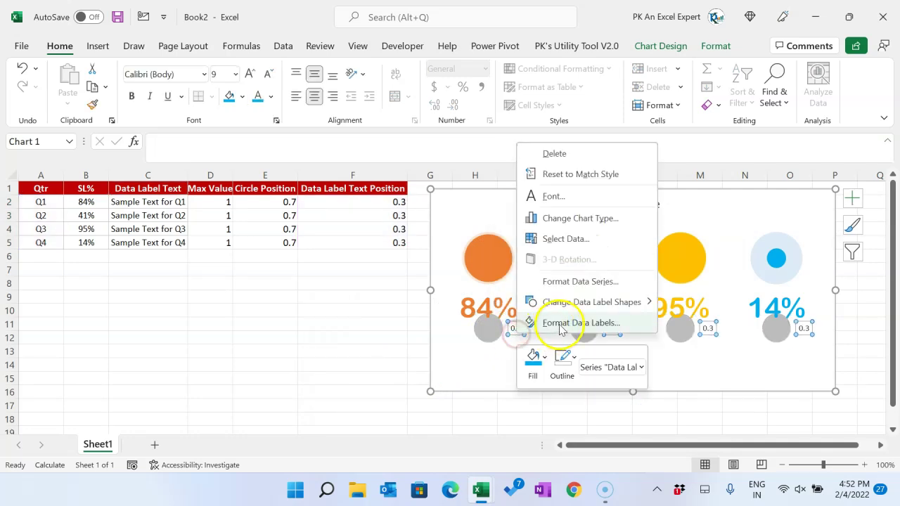
click(579, 322)
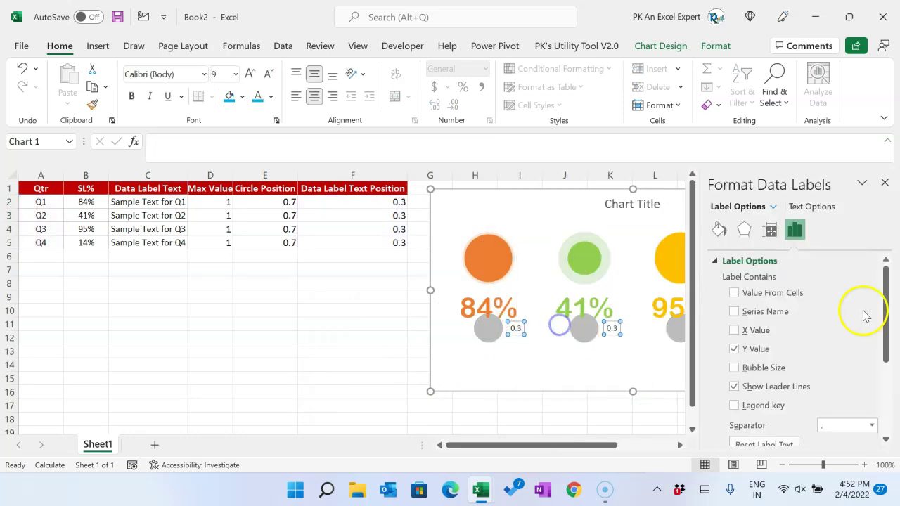
click(734, 293)
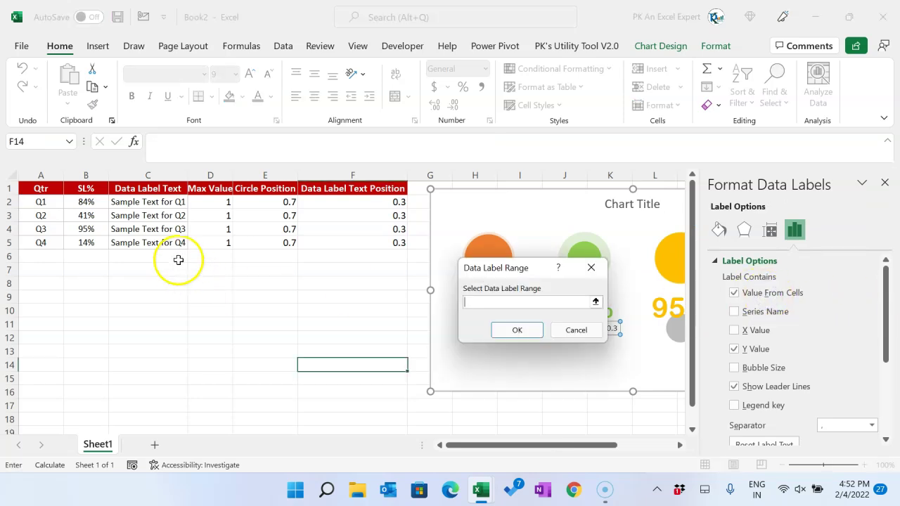
drag(157, 202, 161, 236)
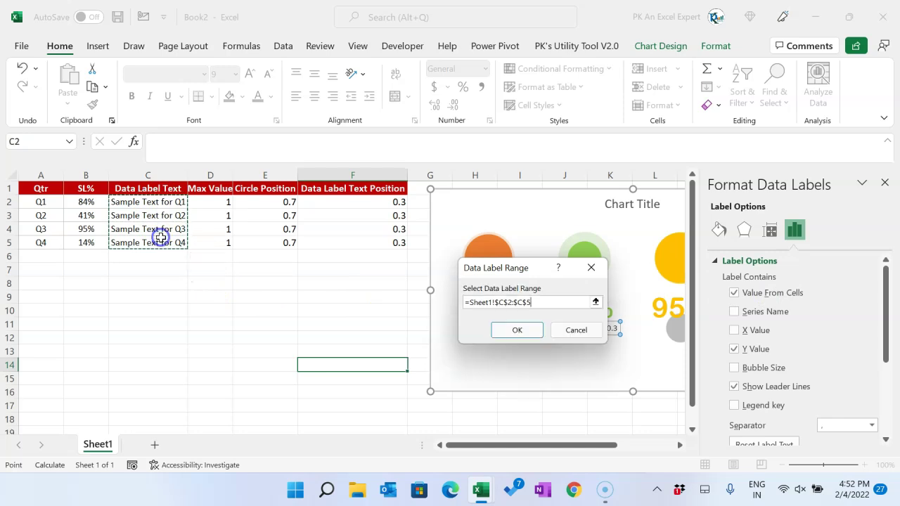
click(520, 328)
click(734, 352)
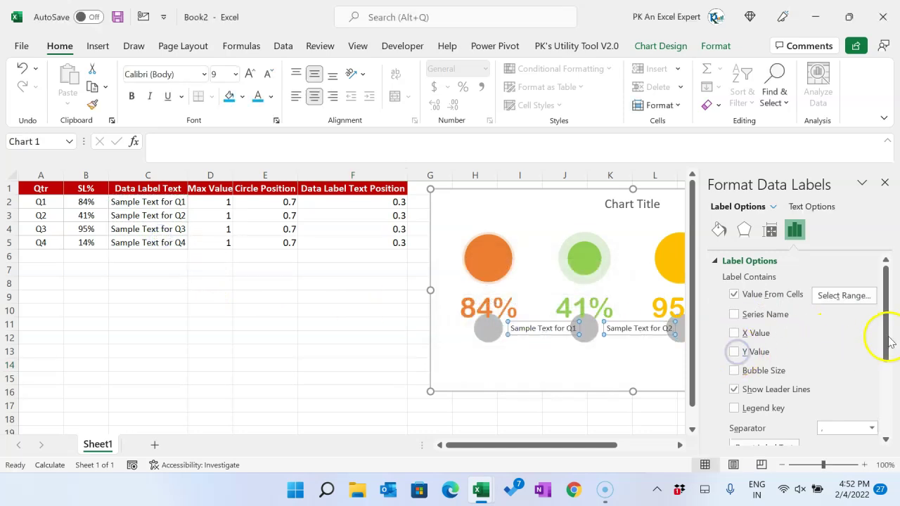
drag(884, 311, 893, 389)
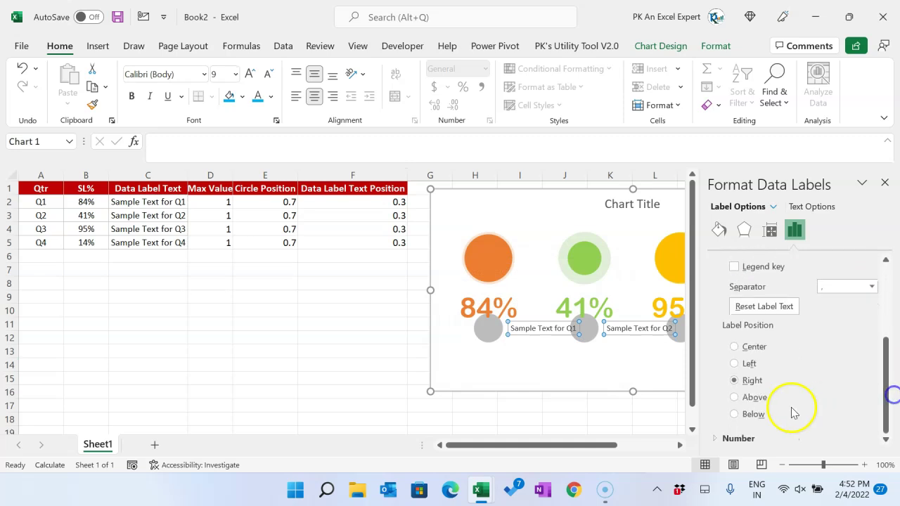
click(750, 414)
click(884, 182)
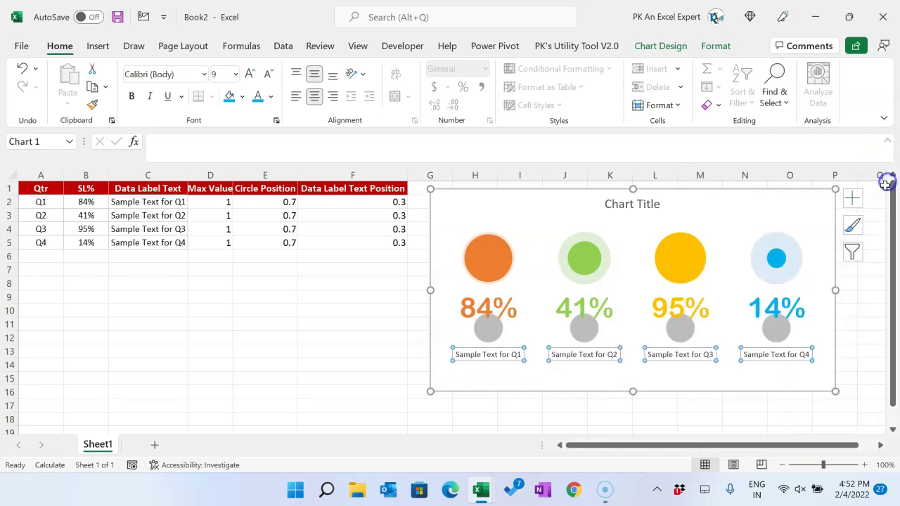
click(378, 361)
Make the grey circles invisible with no fill and no outline.
click(490, 332)
mouse_move(492, 333)
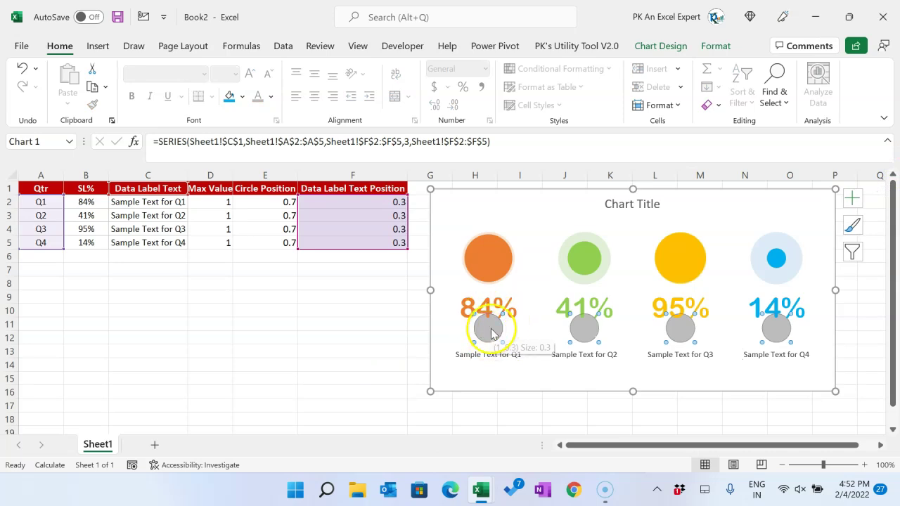
click(716, 46)
click(398, 68)
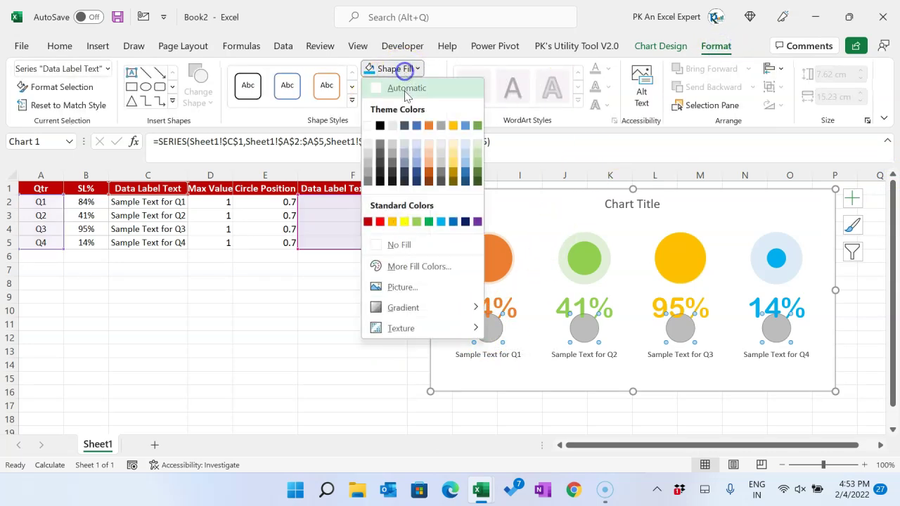
click(402, 244)
click(401, 86)
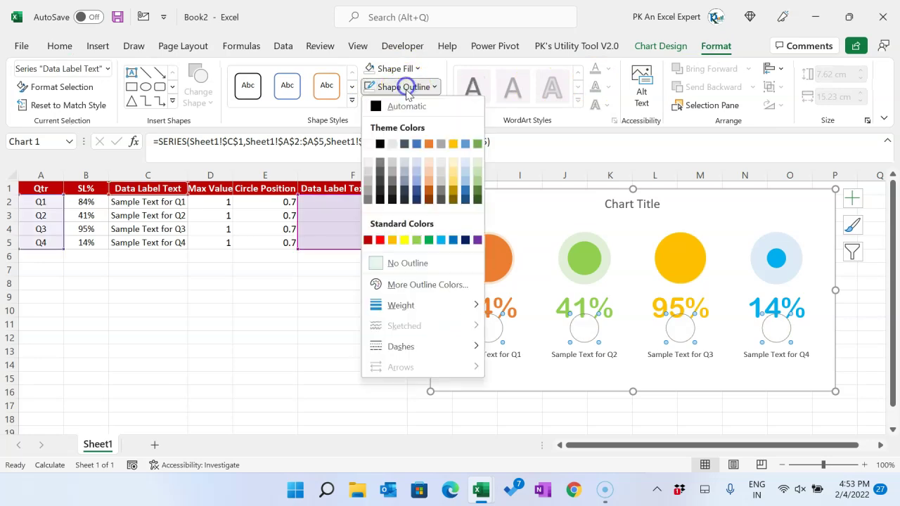
click(410, 263)
click(322, 323)
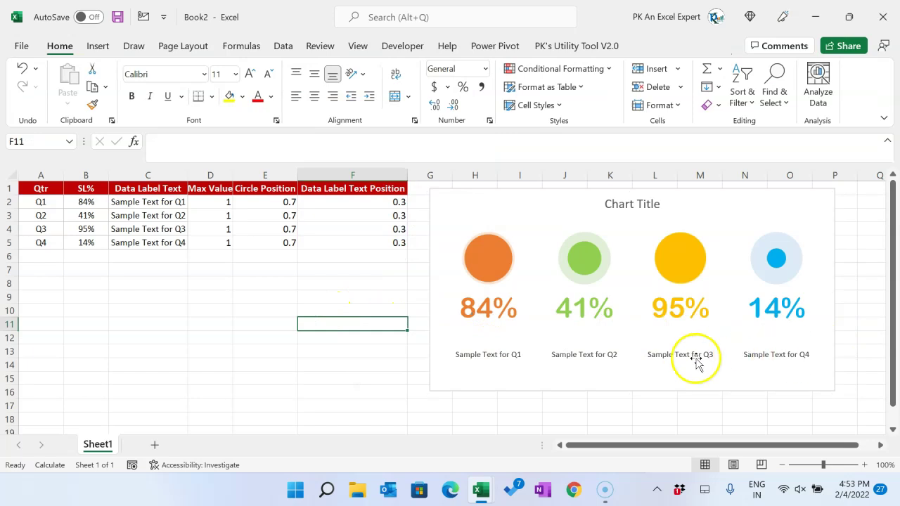
Set the description labels to Arial Rounded MT Bold, size 12.
click(505, 360)
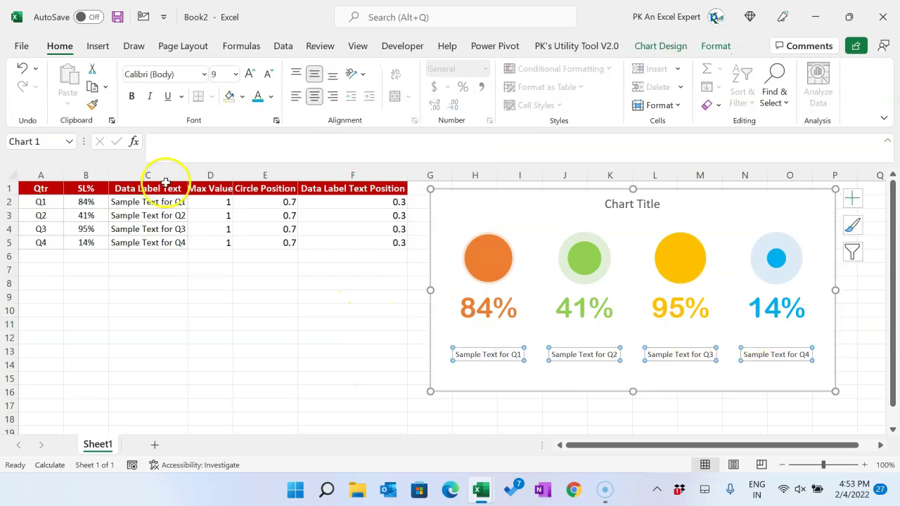
click(179, 75)
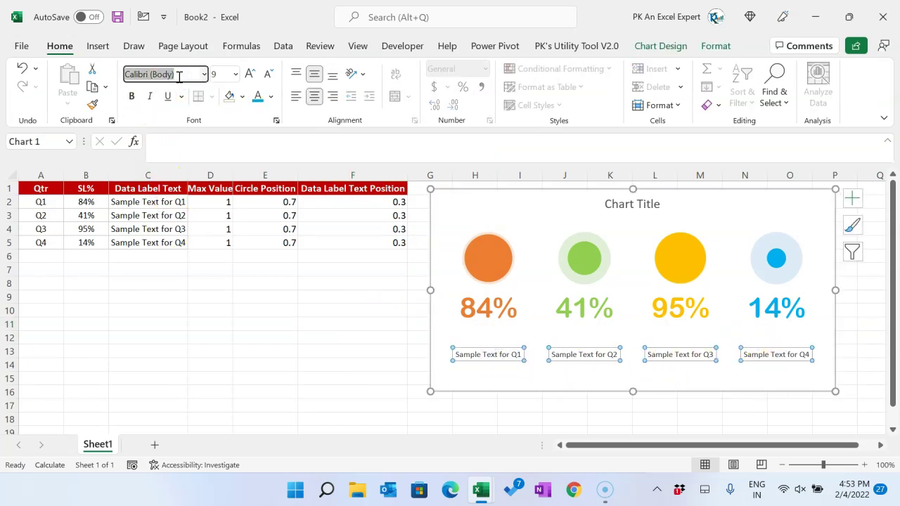
key(Return)
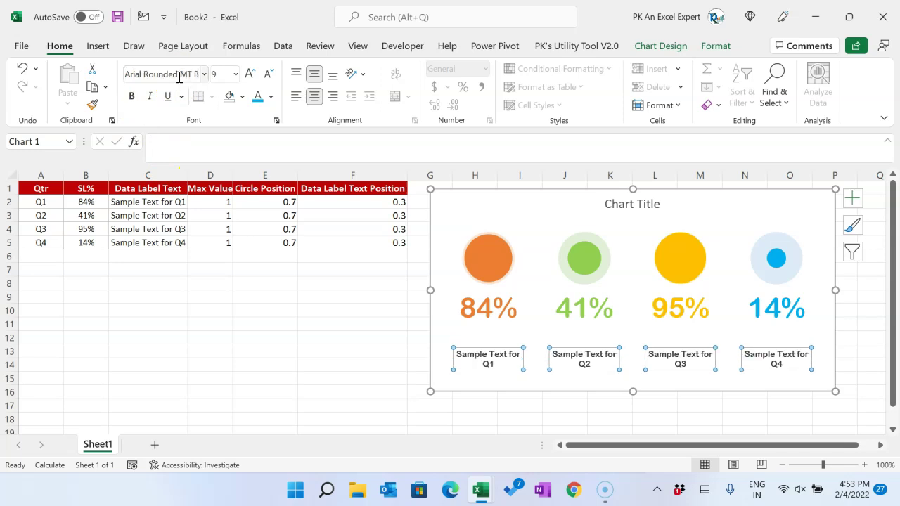
click(223, 73)
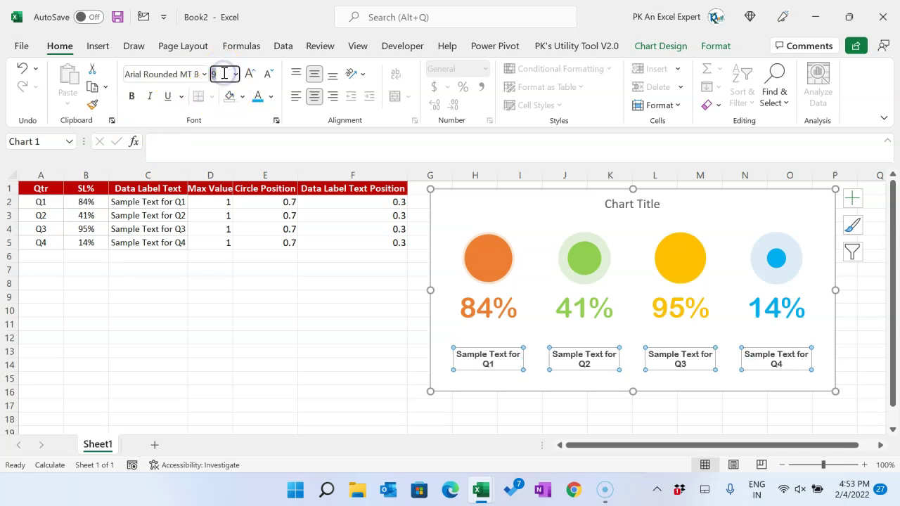
key(Return)
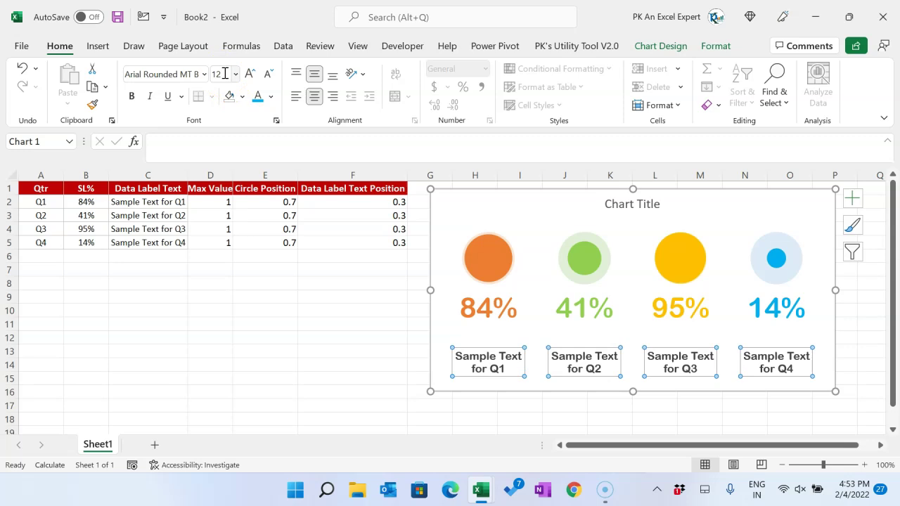
key(Escape)
Colour the Q1 label dark orange and the Q2 label dark green.
click(497, 362)
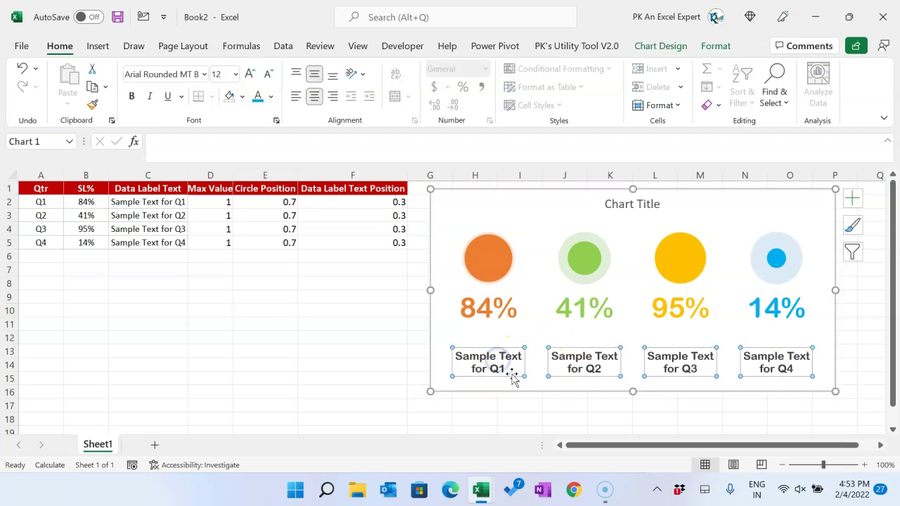
click(511, 376)
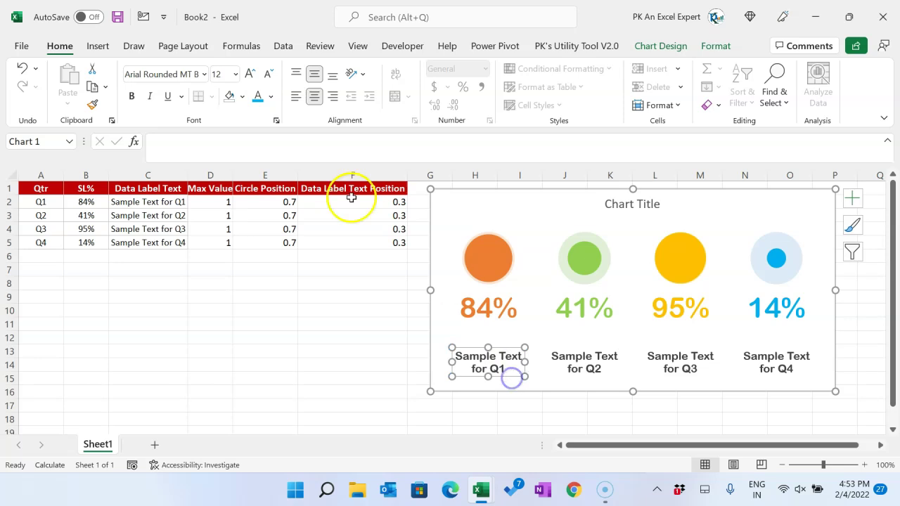
click(271, 96)
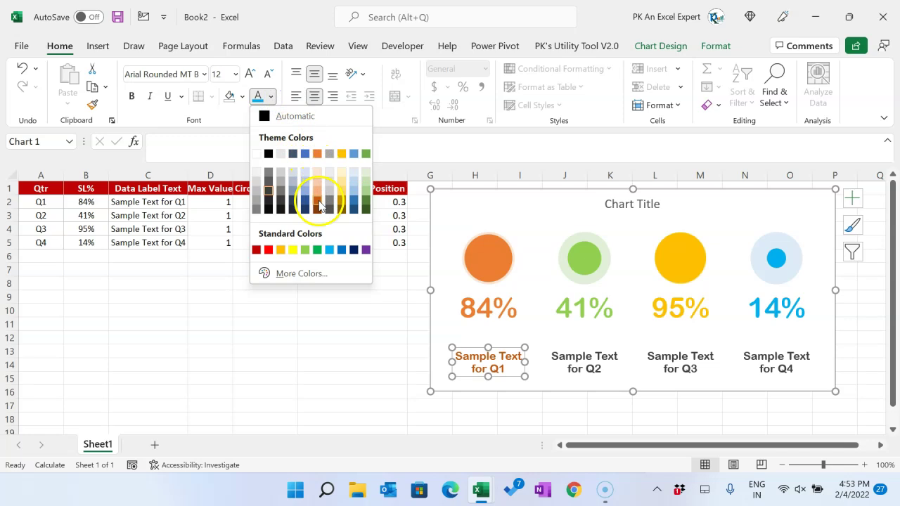
click(319, 205)
click(597, 360)
click(270, 97)
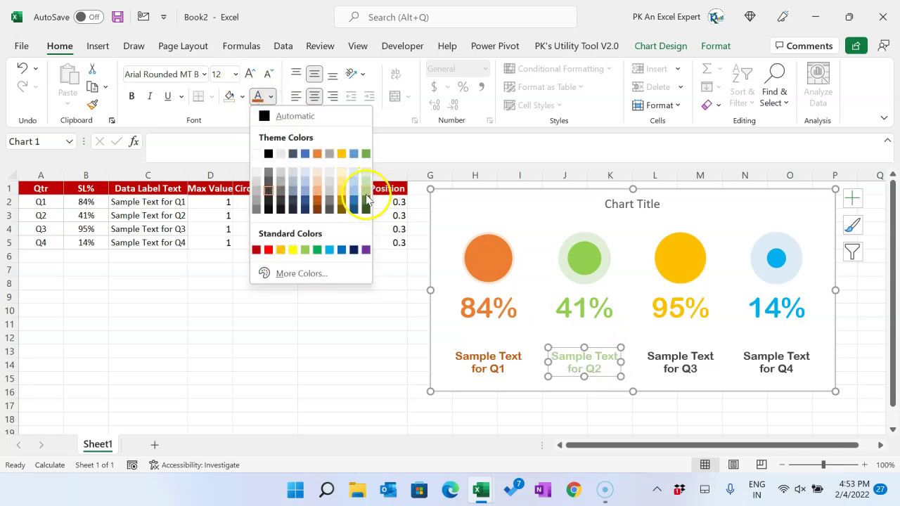
click(366, 201)
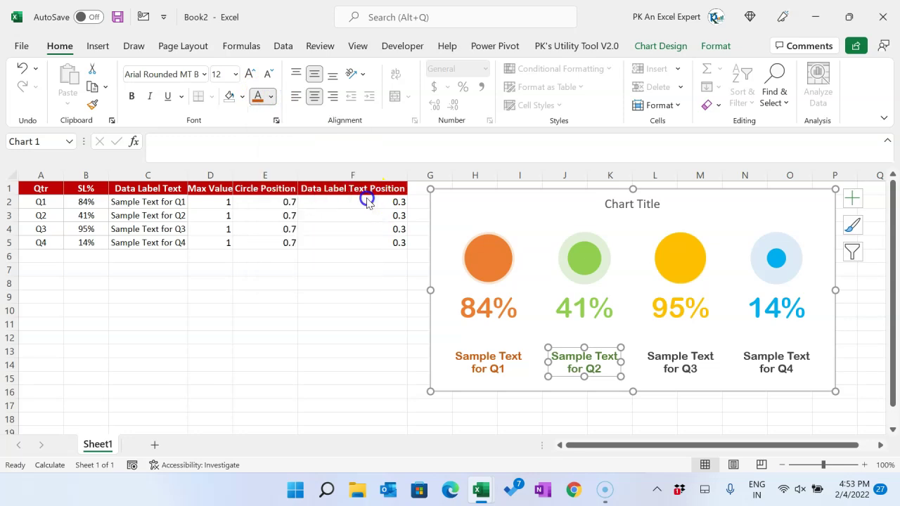
Colour the Q3 label dark gold and the Q4 label blue to match their circles.
click(684, 367)
click(270, 96)
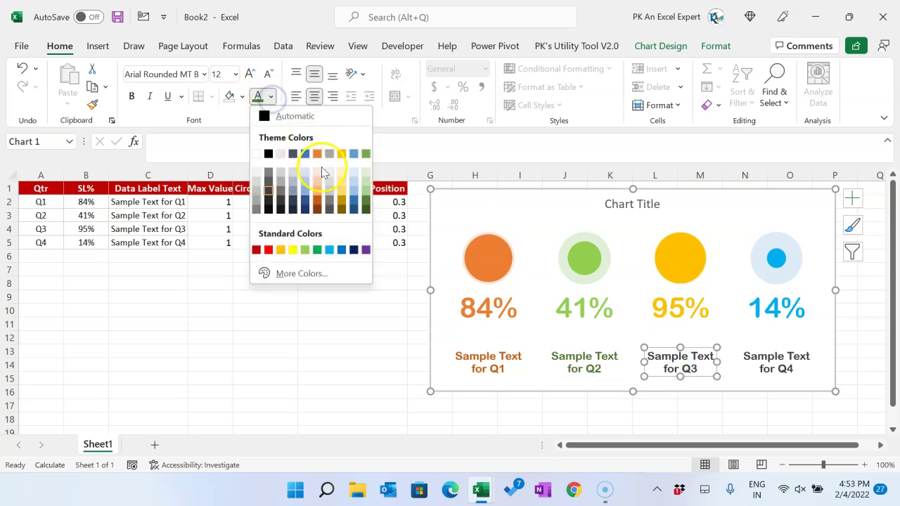
click(341, 202)
click(767, 365)
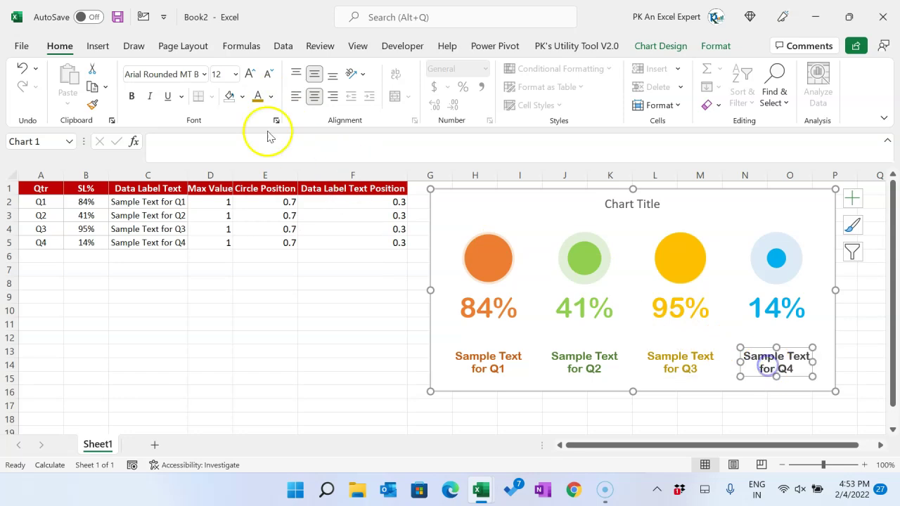
click(271, 97)
click(354, 154)
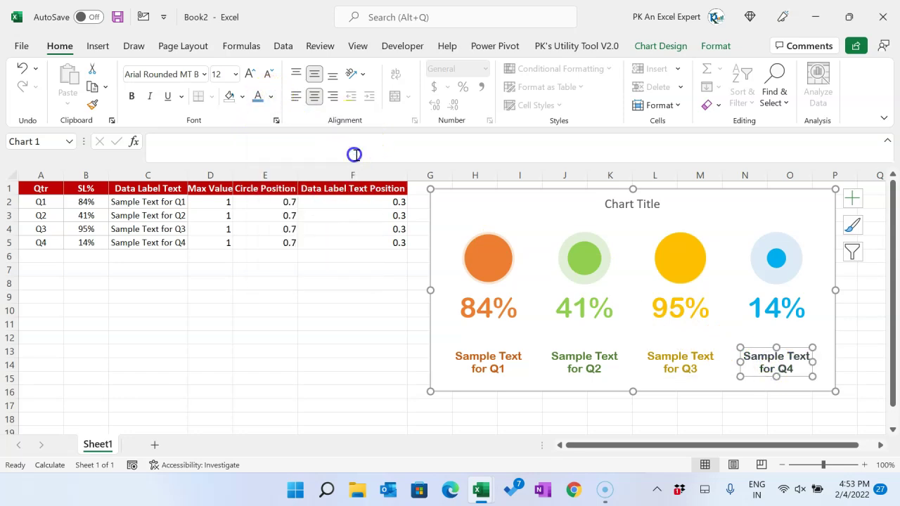
click(311, 282)
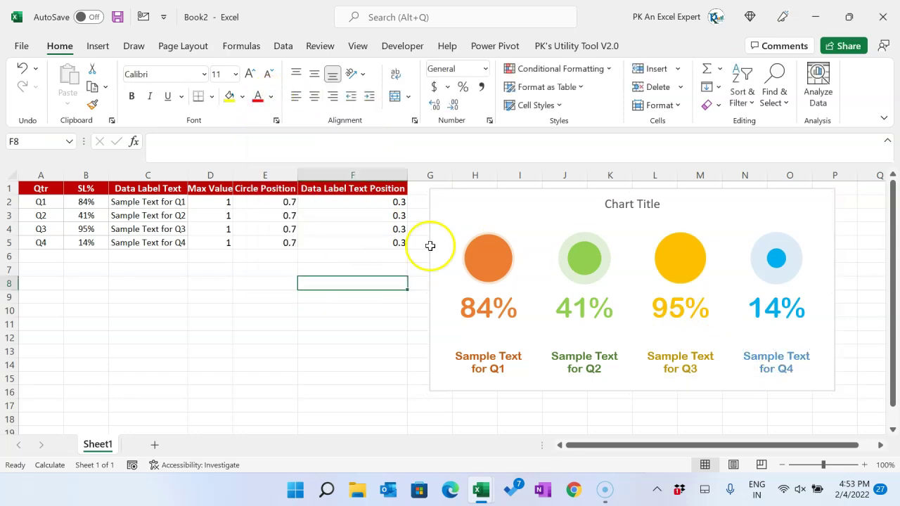
Replace the chart title text with 'Dynamic Service Level'.
click(632, 204)
click(624, 204)
key(ctrl+a)
text(Dynamic)
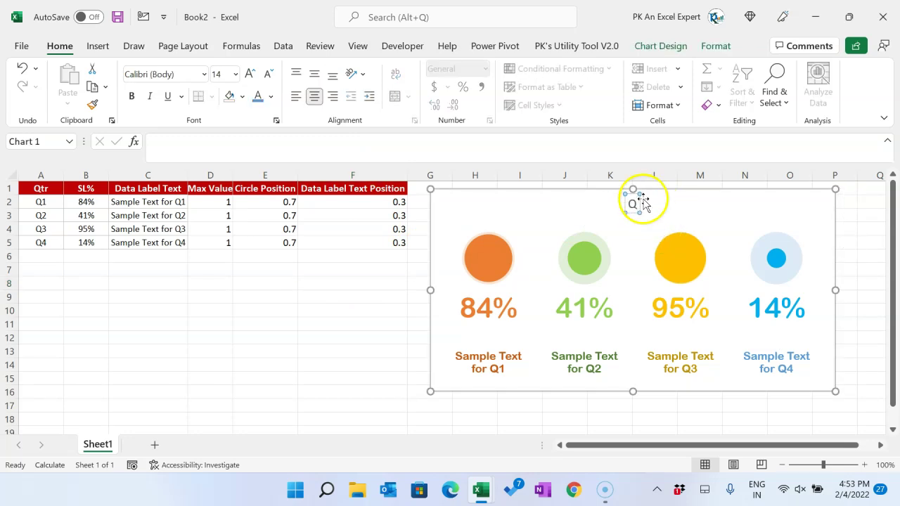
text( Service Level)
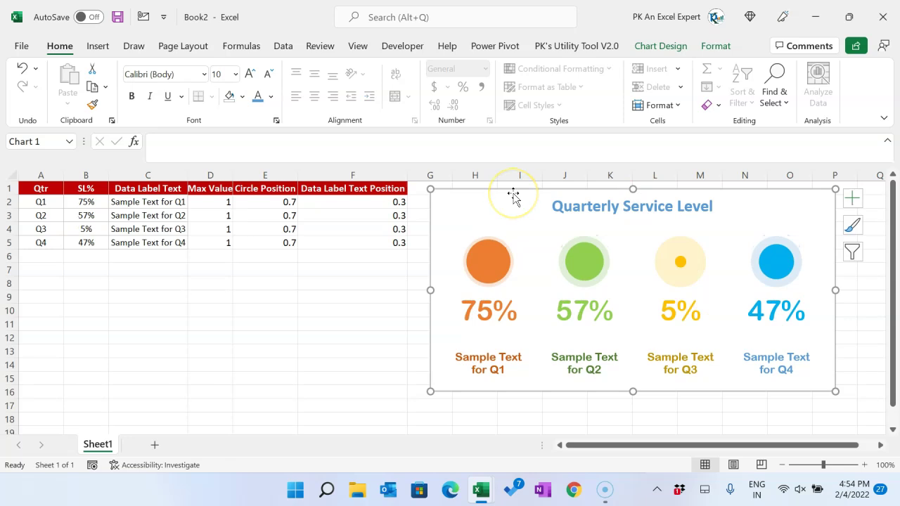
click(337, 283)
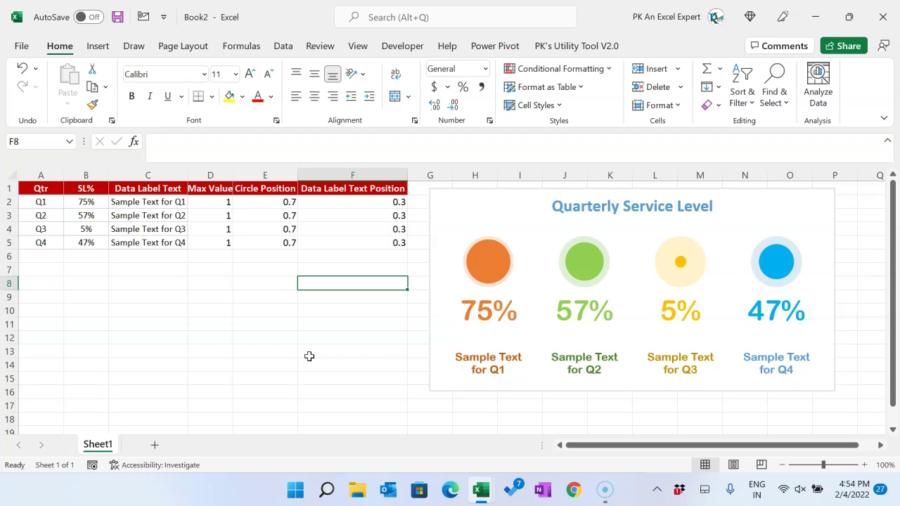
click(240, 304)
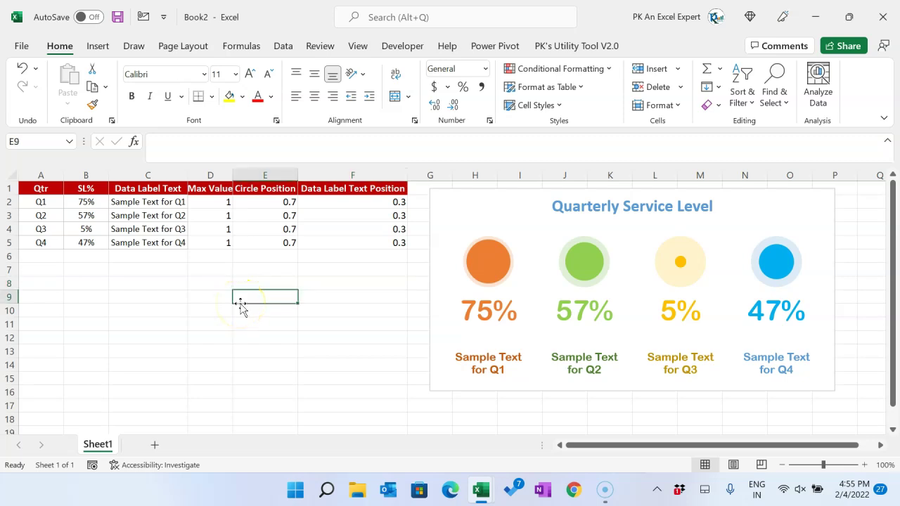